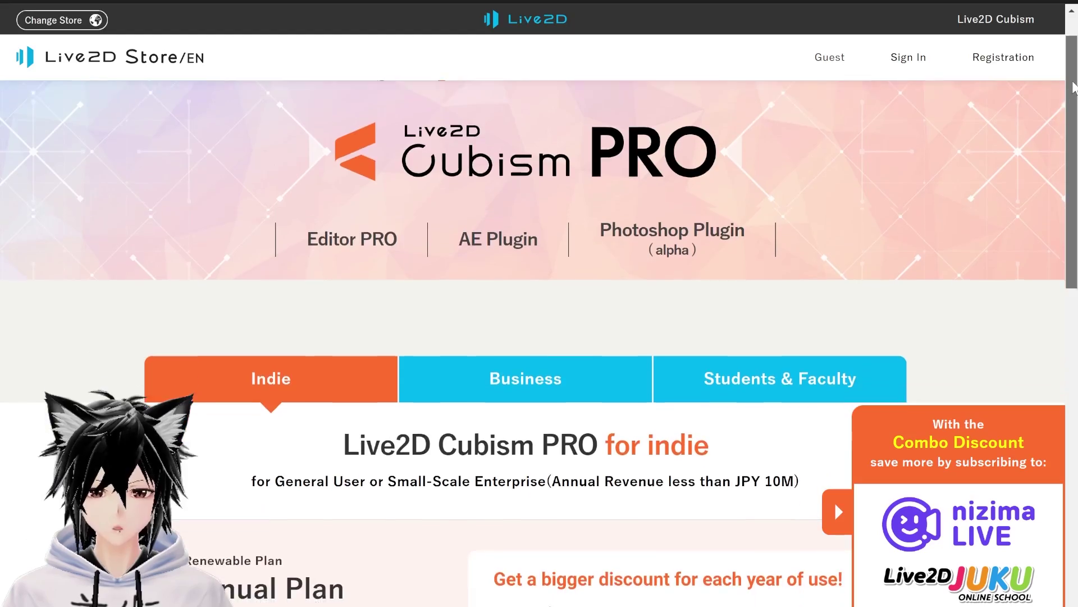
# Step: Scroll down the Live2D Store page to the Cubism PRO for indie Annual Plan pricing
pyautogui.scroll(-6, 1054, 211)
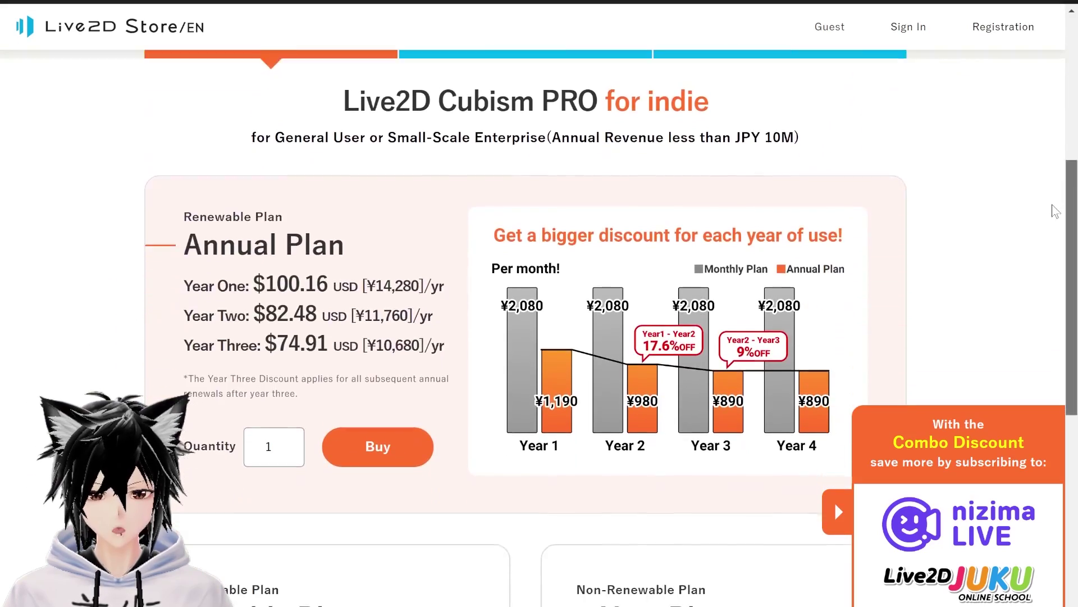
# Step: Scroll through the Cubism PRO for indie Annual, Monthly and 3-Year plan cards
pyautogui.scroll(-5, 1055, 210)
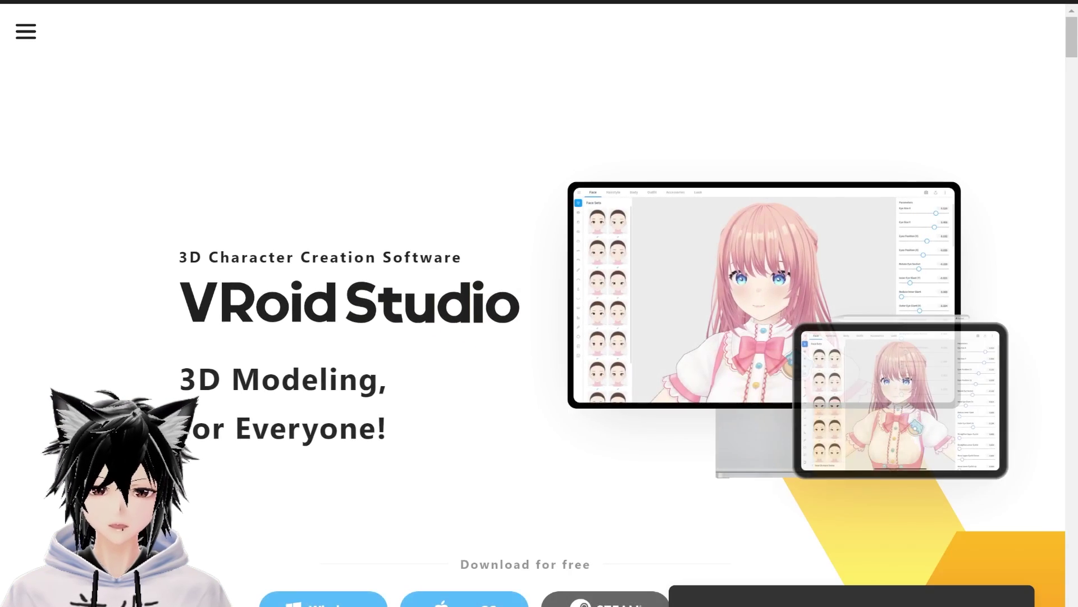
# Step: Scroll through the VRoid Studio feature overview, then start a new model with Create New
pyautogui.scroll(-10, 539, 303)
pyautogui.scroll(-5, 539, 303)
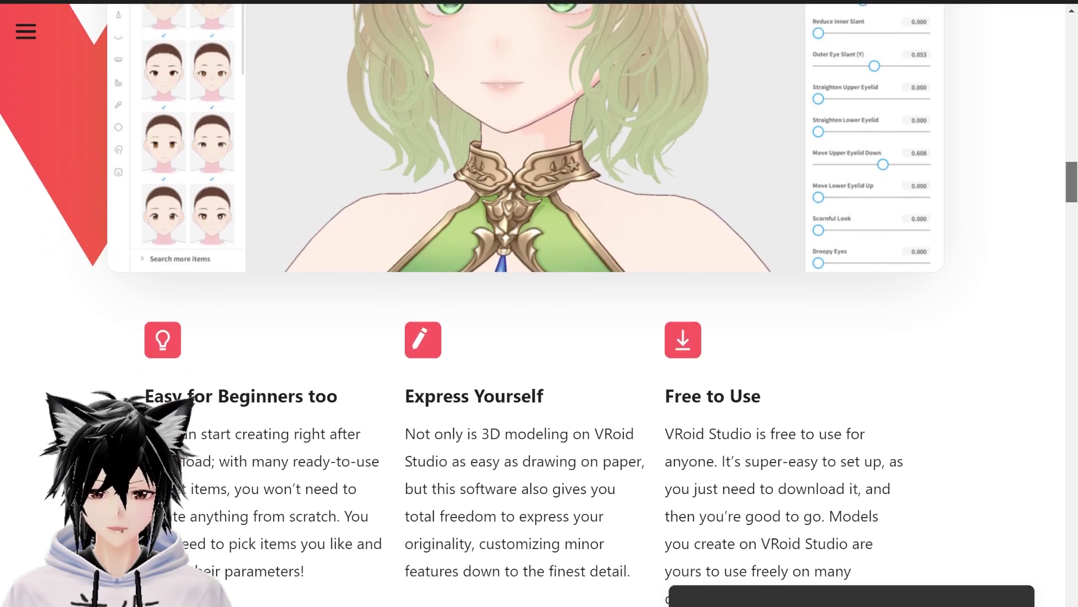
pyautogui.scroll(-8, 539, 304)
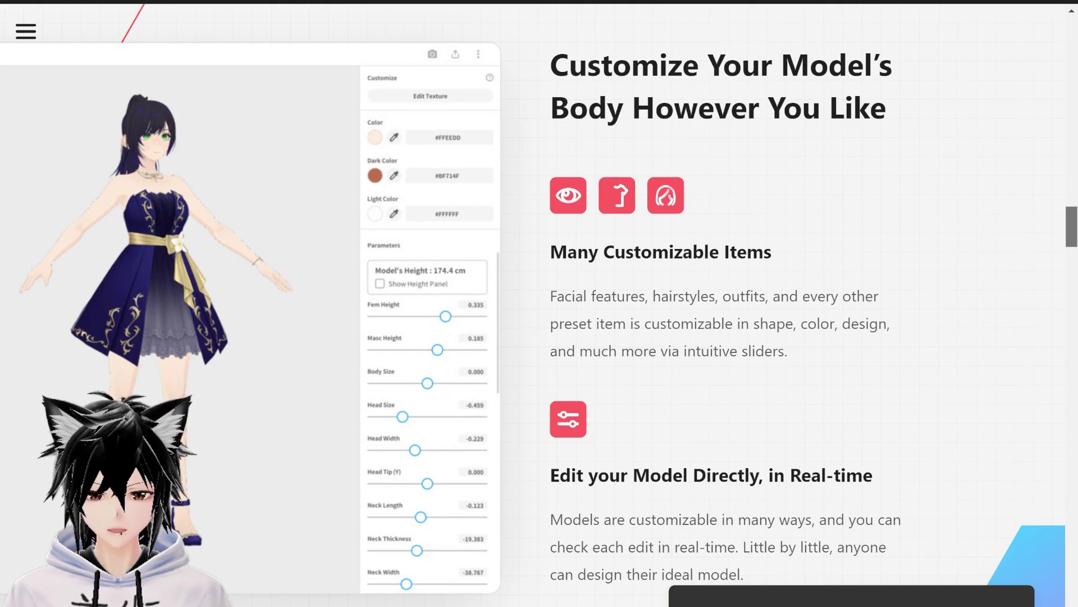
pyautogui.scroll(-5, 539, 303)
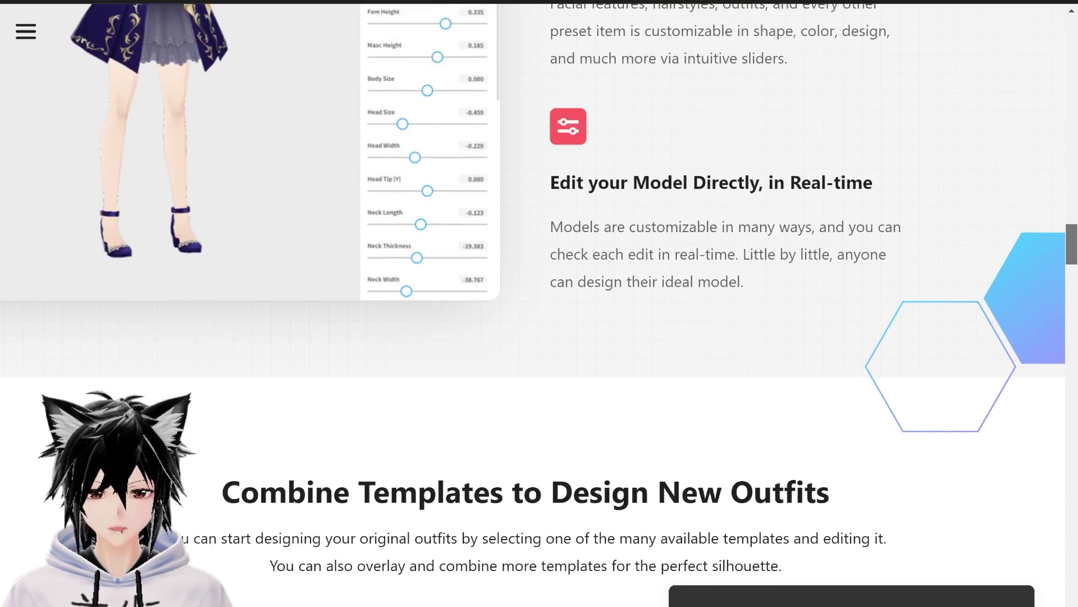
pyautogui.scroll(-9, 539, 303)
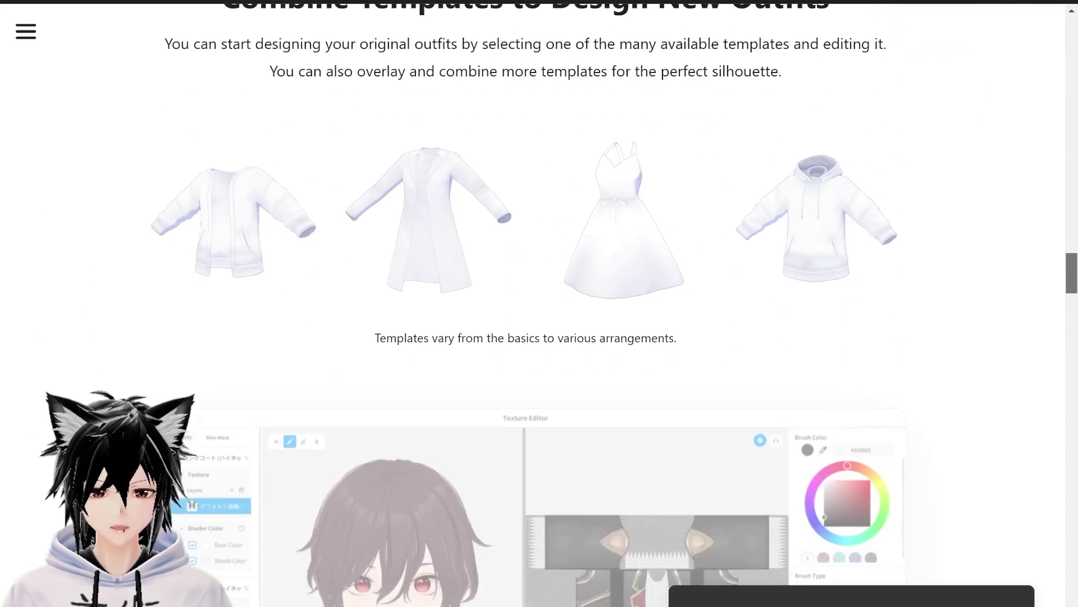
pyautogui.scroll(-7, 540, 303)
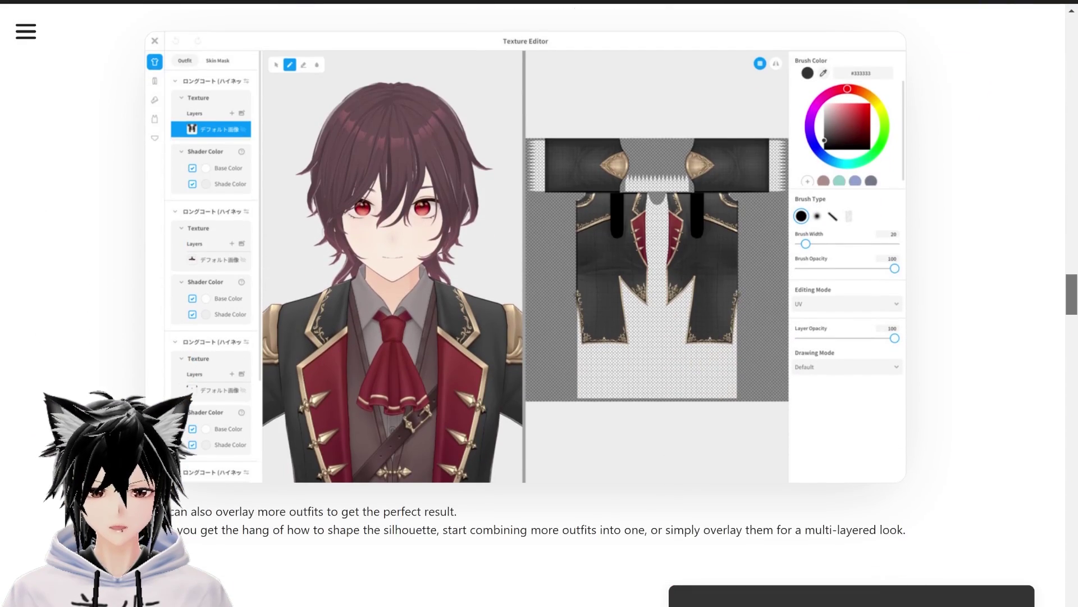
pyautogui.scroll(-10, 539, 303)
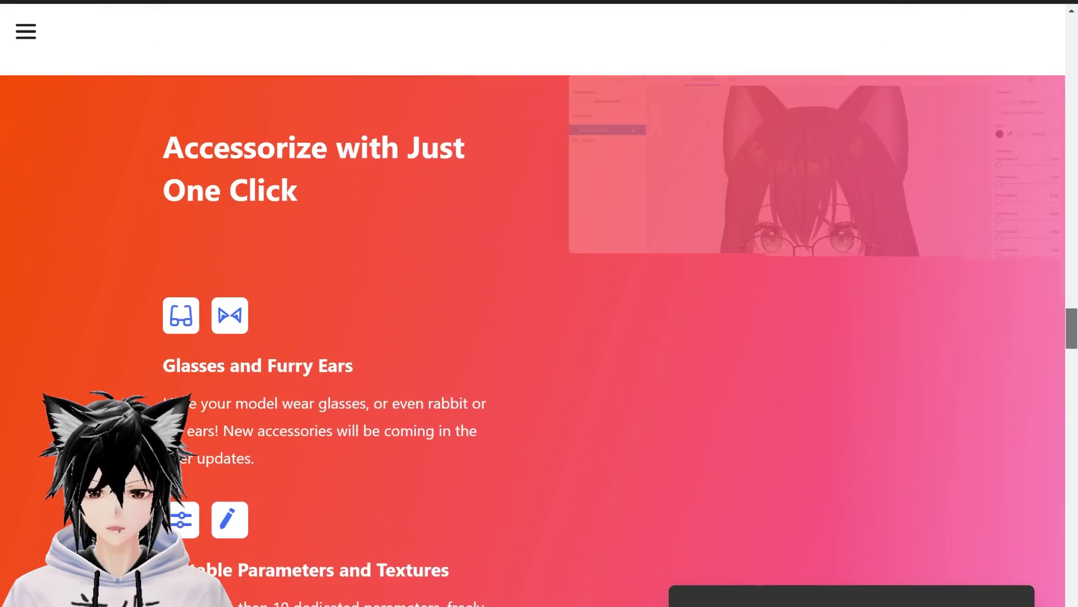
pyautogui.scroll(-4, 540, 304)
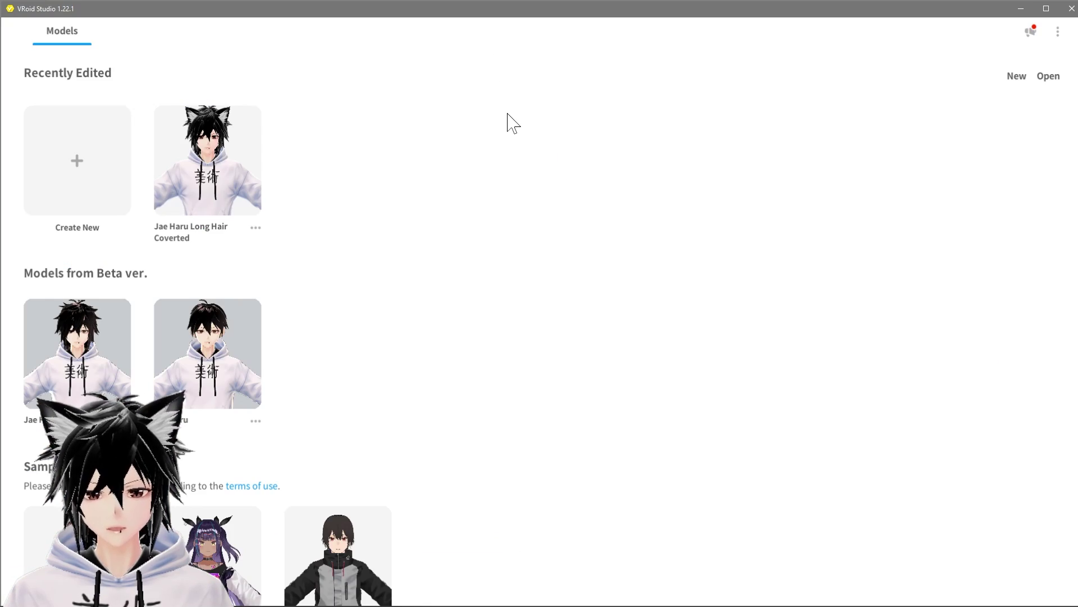
pyautogui.click(106, 165)
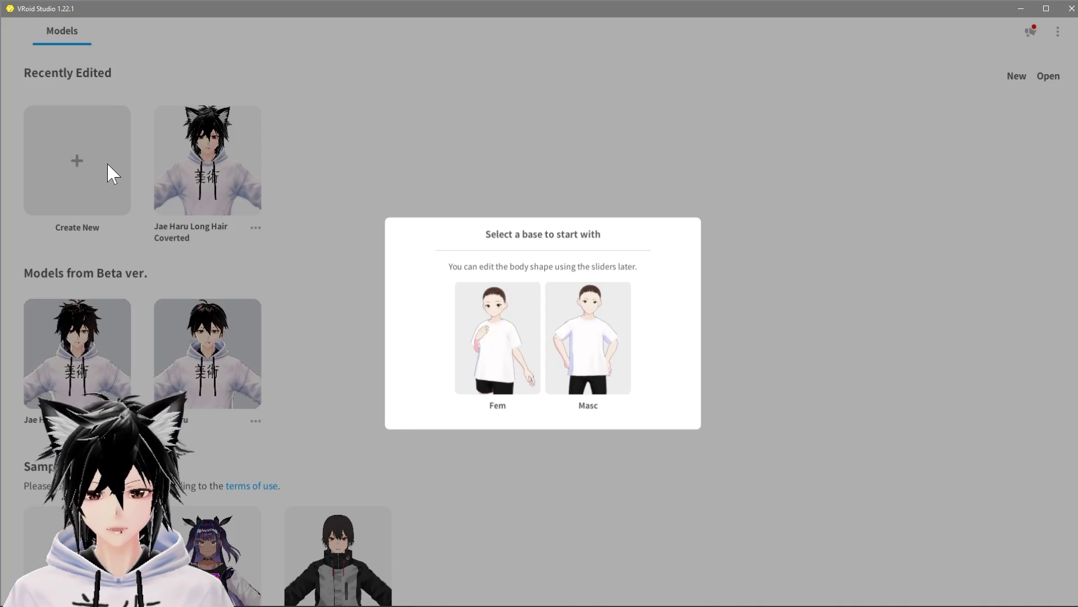
# Step: Start a Masc-based model and apply a different face set and eye set
pyautogui.click(578, 331)
pyautogui.click(127, 359)
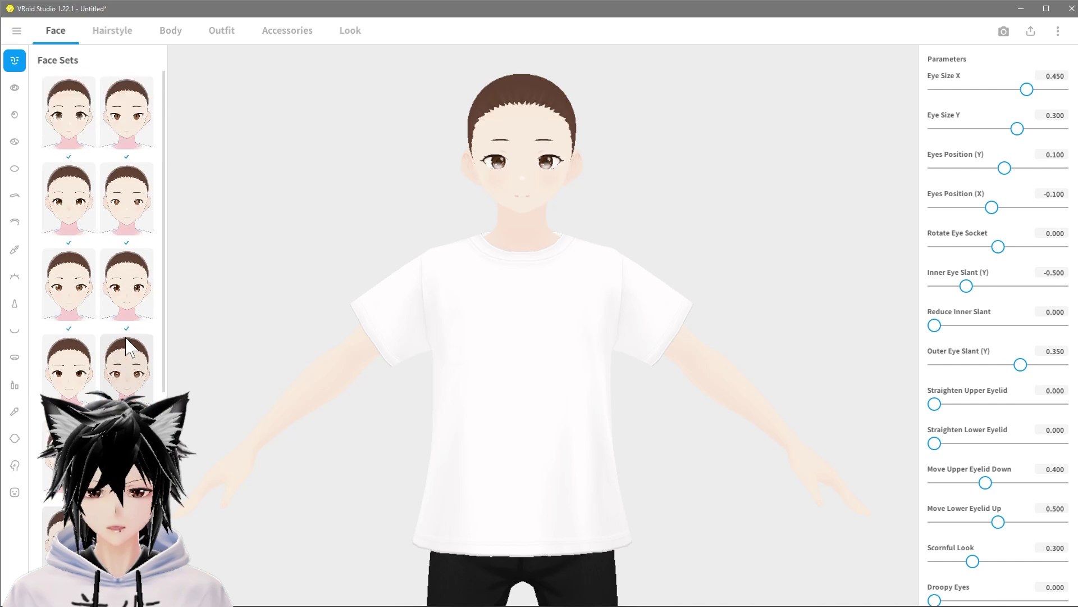
pyautogui.click(15, 87)
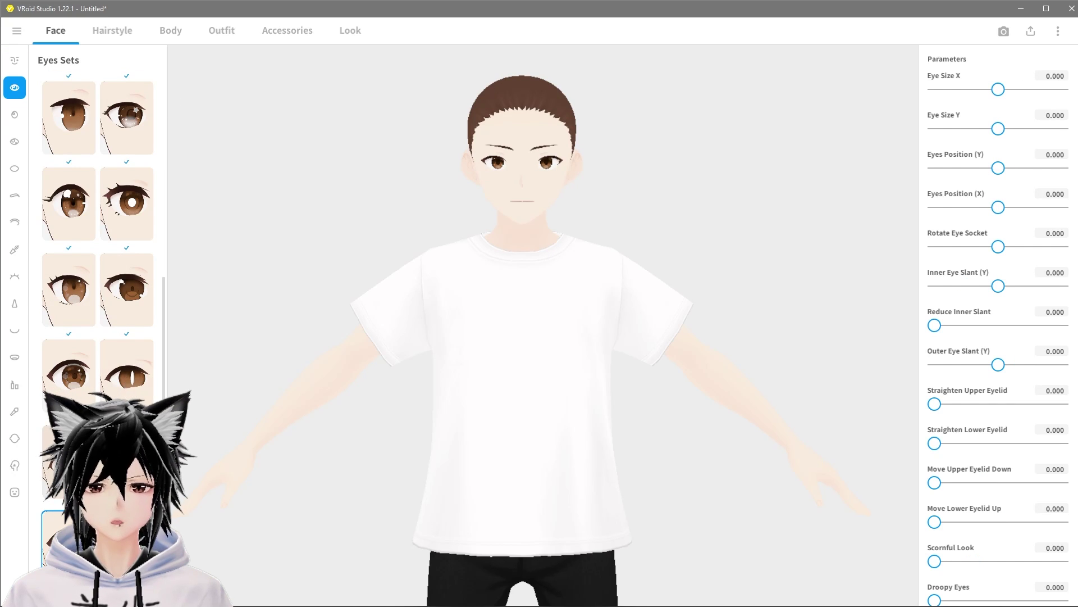
pyautogui.click(69, 365)
# Step: Browse the iris and eye highlight options, then return to the eye set parameters
pyautogui.click(14, 115)
pyautogui.click(15, 142)
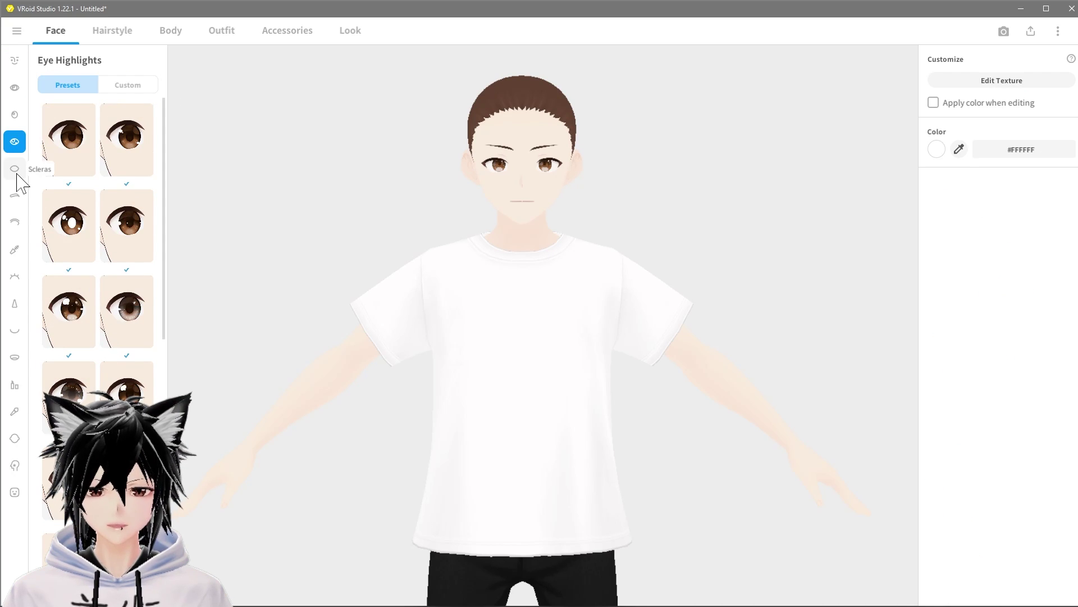
pyautogui.click(16, 90)
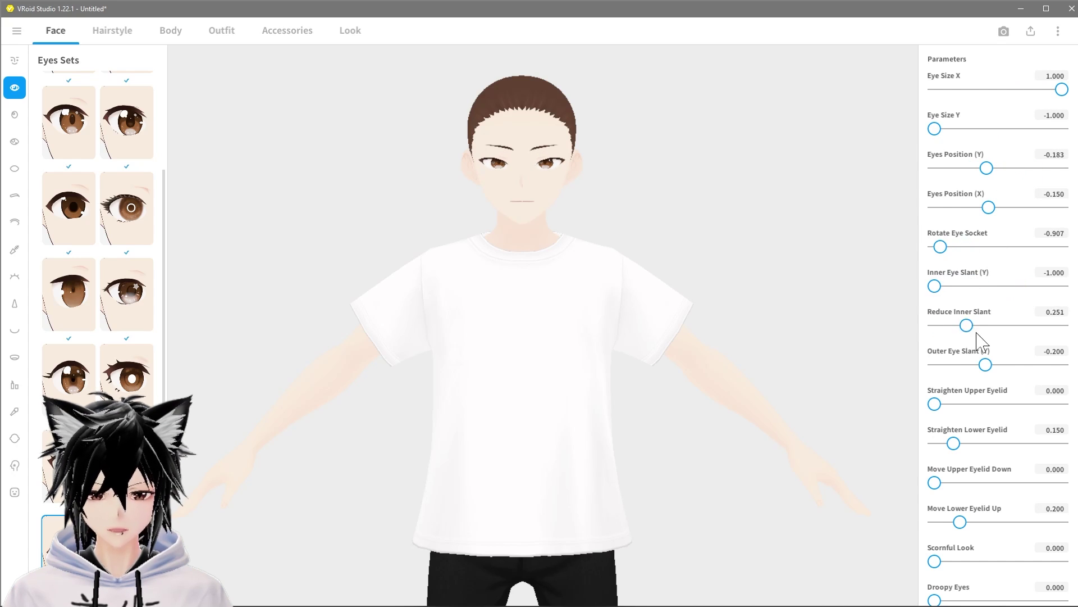
pyautogui.scroll(-3, 999, 432)
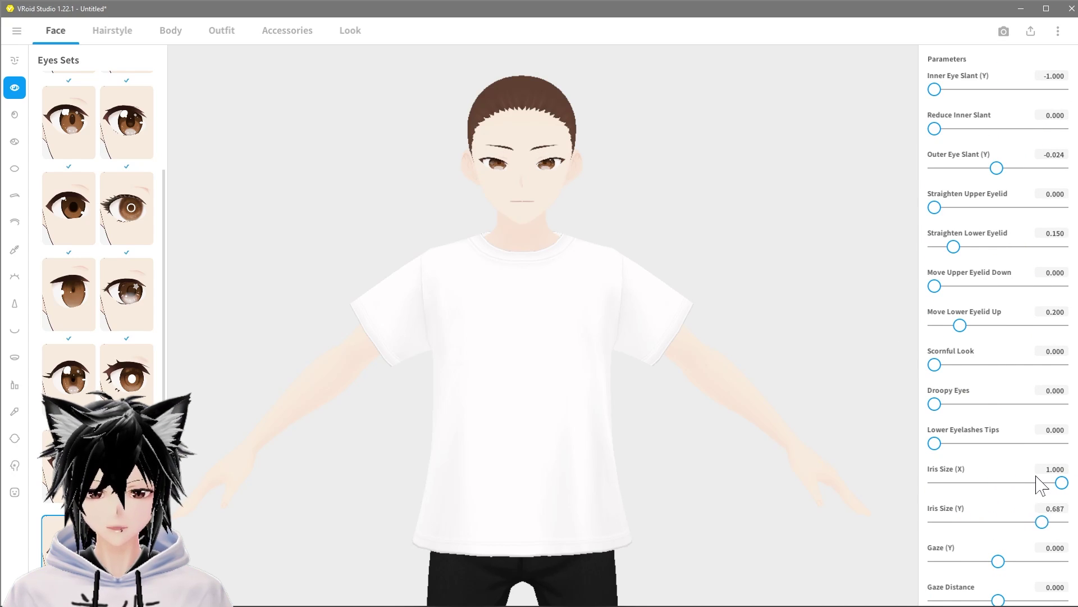
pyautogui.click(350, 30)
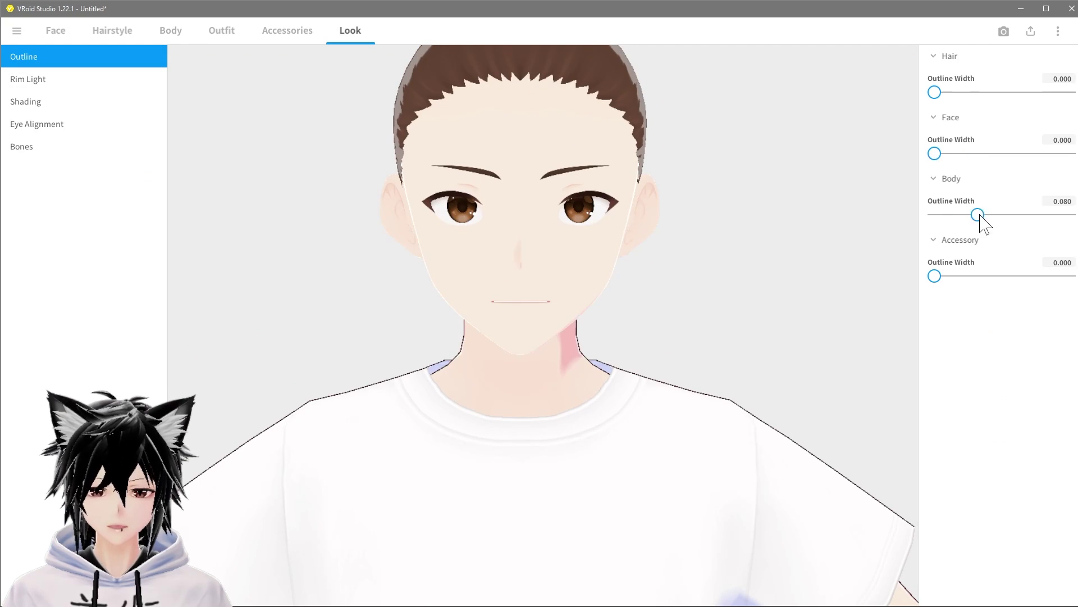
# Step: Raise the face shading hardness in the Look shading settings
pyautogui.click(79, 82)
pyautogui.click(85, 104)
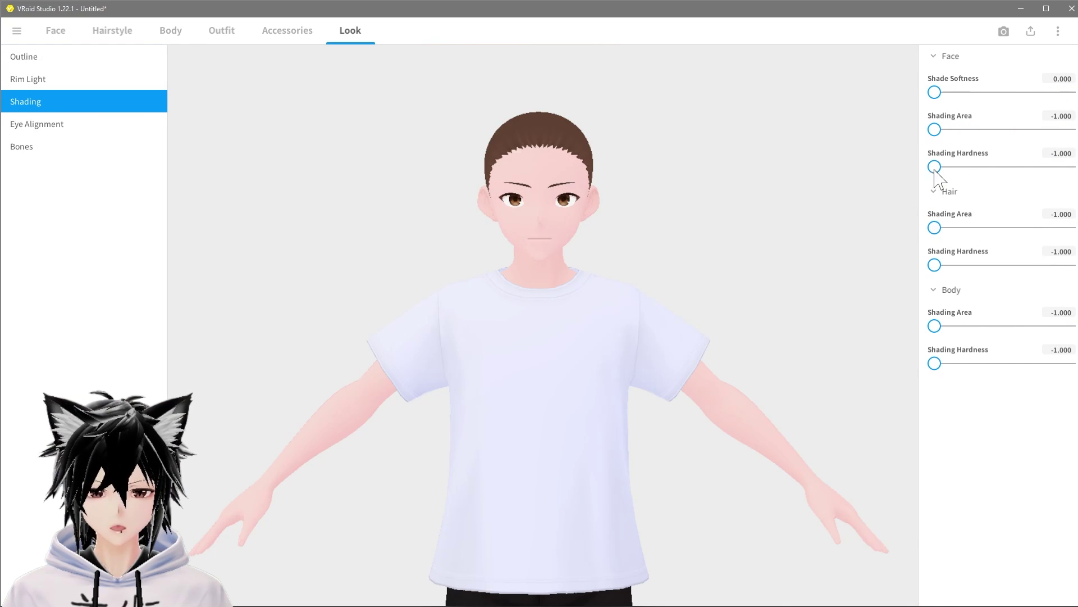
pyautogui.moveTo(934, 166); pyautogui.dragTo(1009, 167)
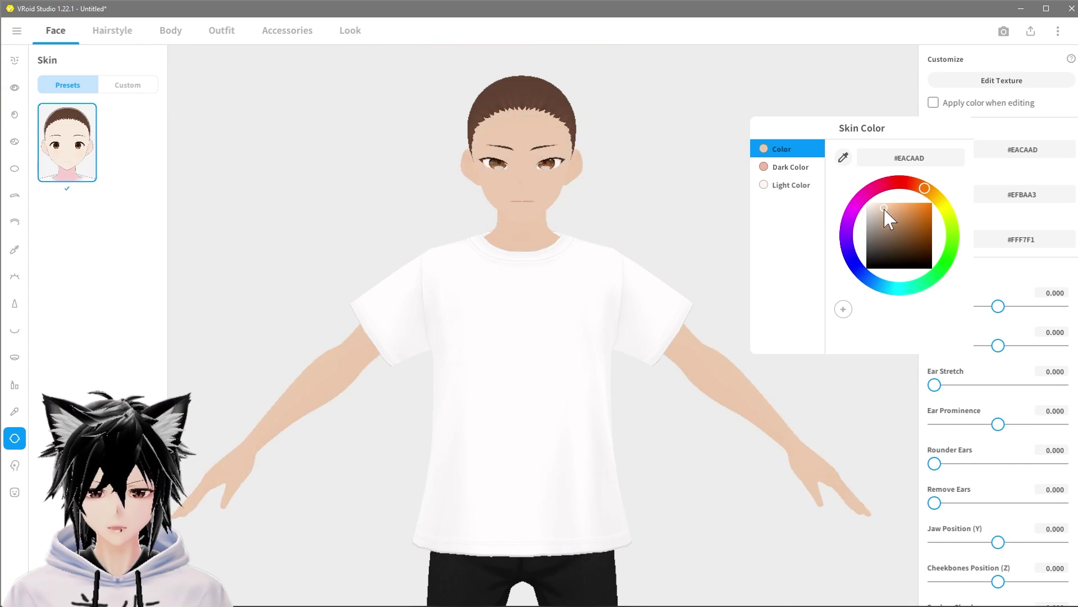
# Step: Set the skin colour to #D9BDA4 and reshape the ears into pointed elf ears
pyautogui.moveTo(890, 224); pyautogui.dragTo(885, 218)
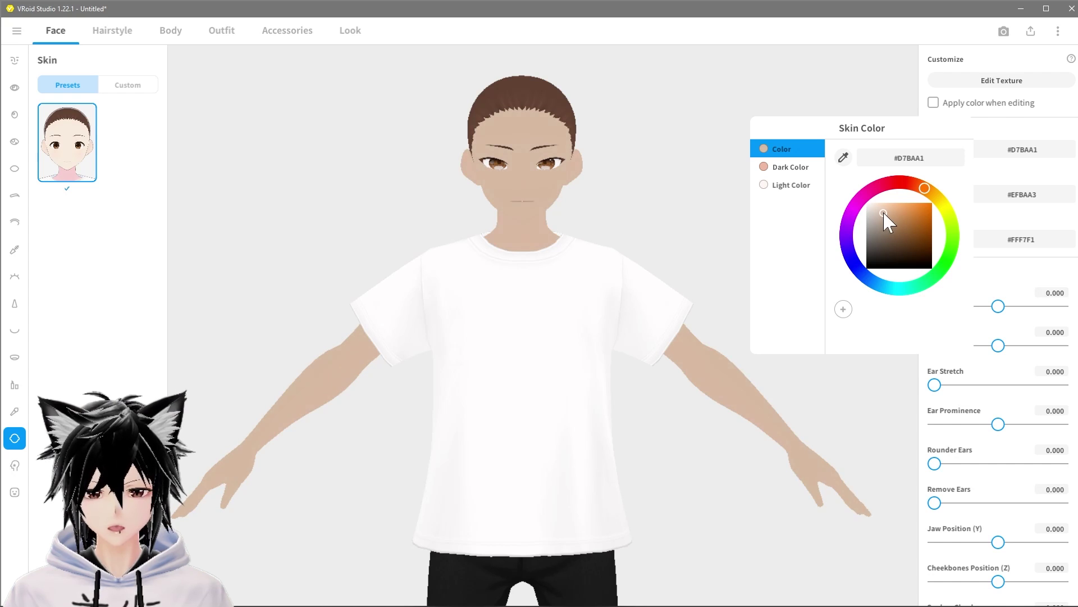
pyautogui.click(984, 66)
pyautogui.scroll(-1, 1011, 435)
pyautogui.moveTo(998, 396); pyautogui.dragTo(934, 396)
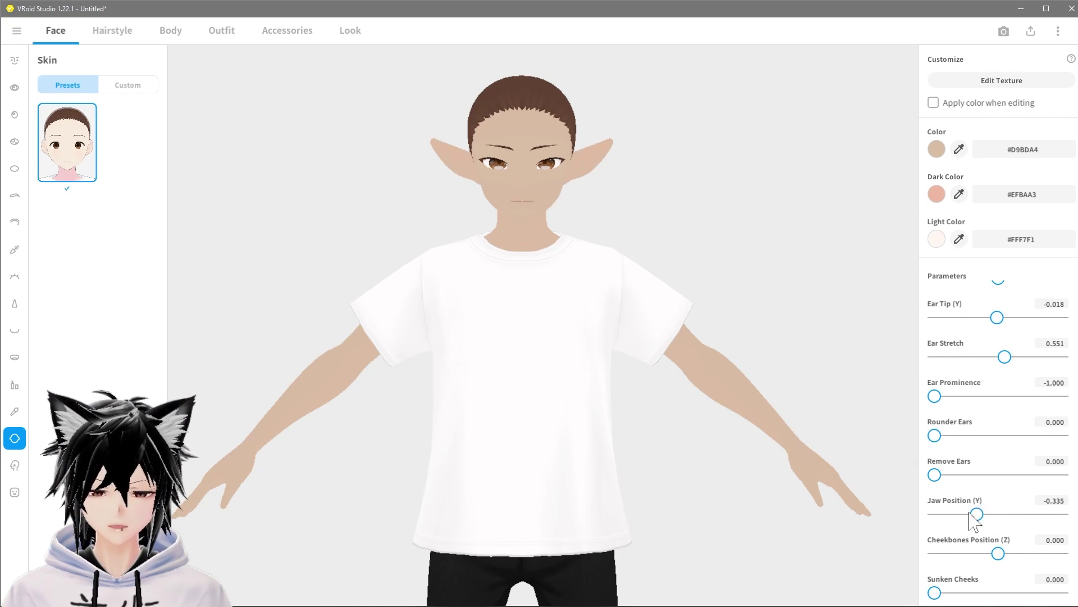
pyautogui.scroll(-4, 987, 503)
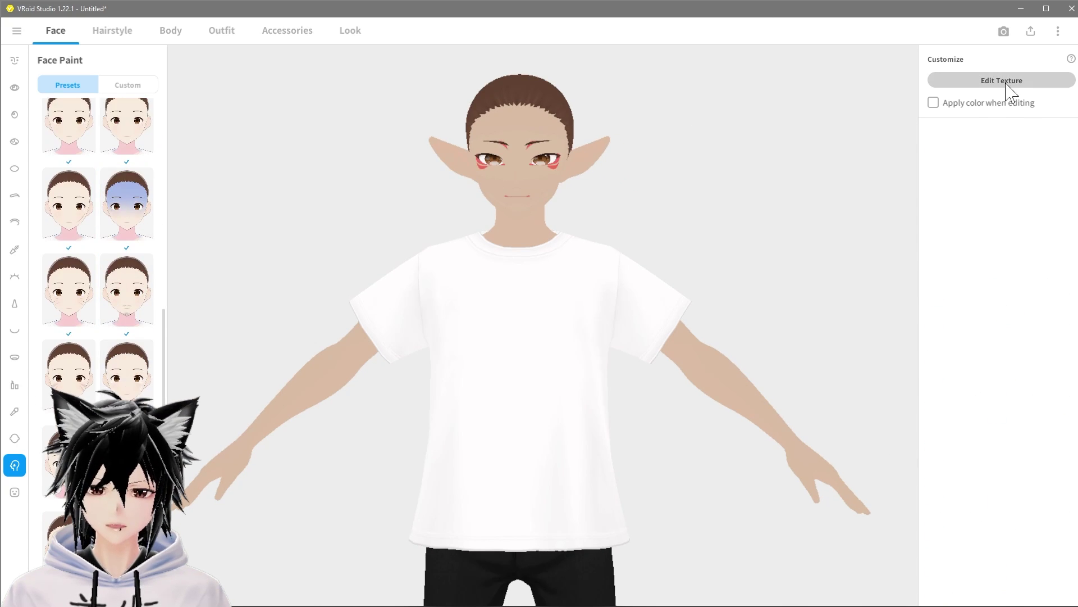
pyautogui.click(1002, 80)
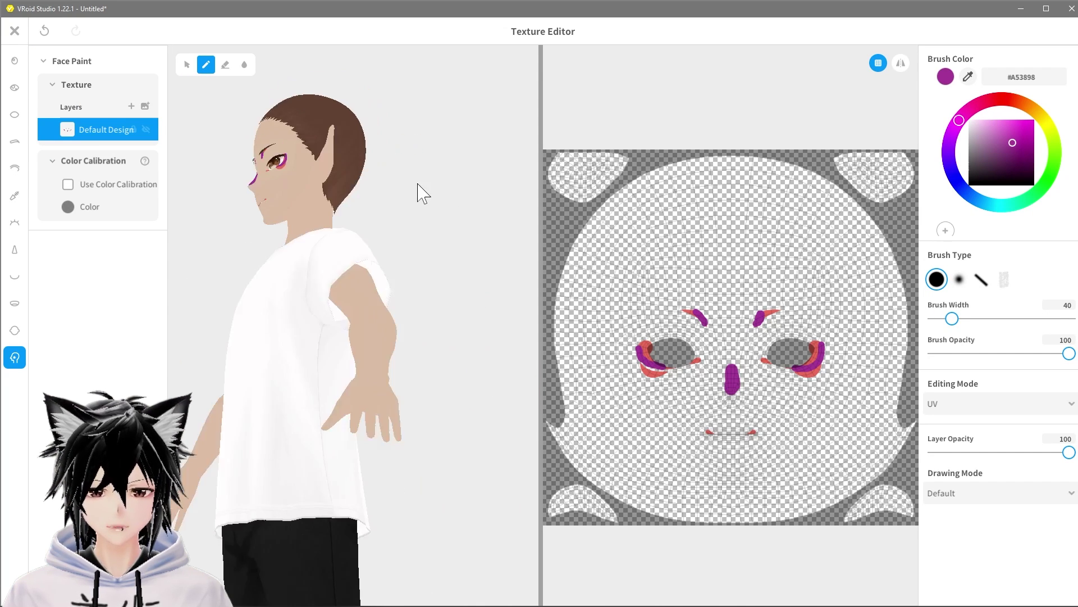
# Step: Close the Texture Editor and save the face paint as a new item
pyautogui.click(15, 30)
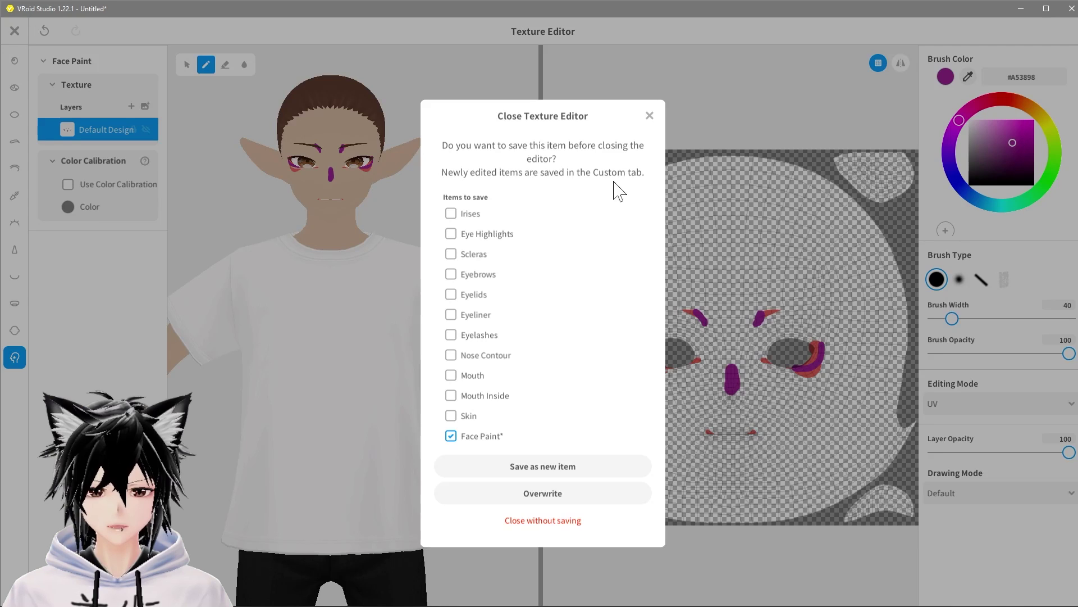
pyautogui.click(579, 474)
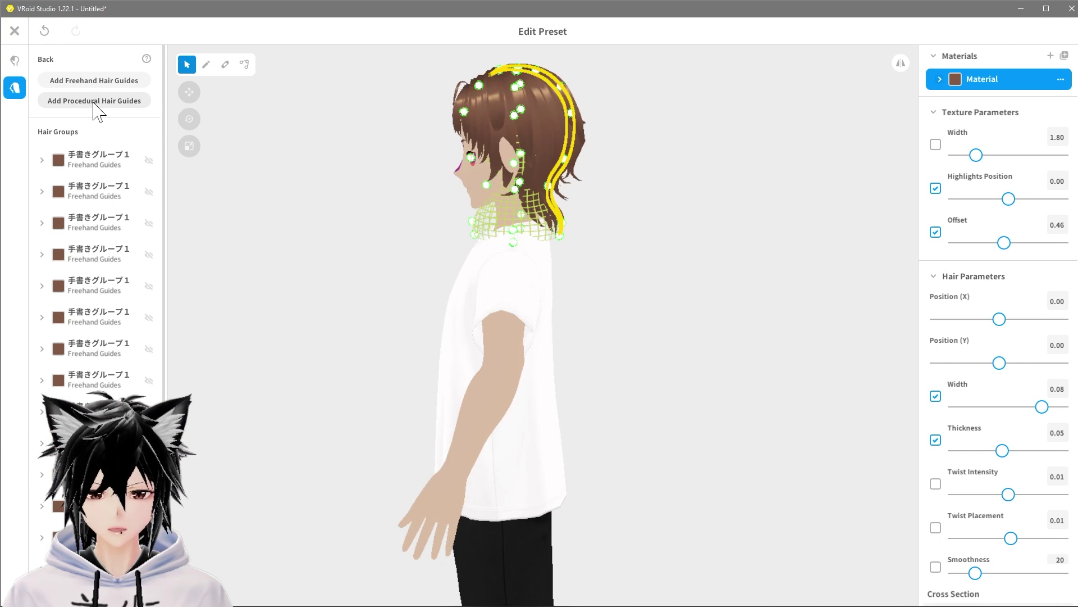
# Step: Draw a new bang strand beside the face and inspect it from several angles
pyautogui.moveTo(471, 306); pyautogui.dragTo(562, 303, button='right')
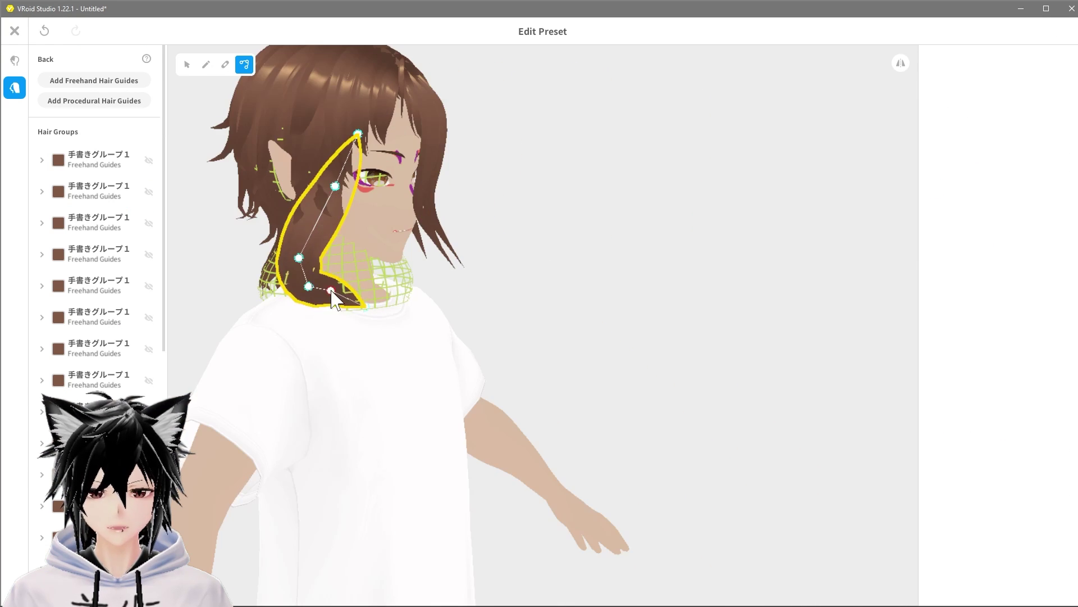
pyautogui.moveTo(332, 301); pyautogui.dragTo(629, 265, button='right')
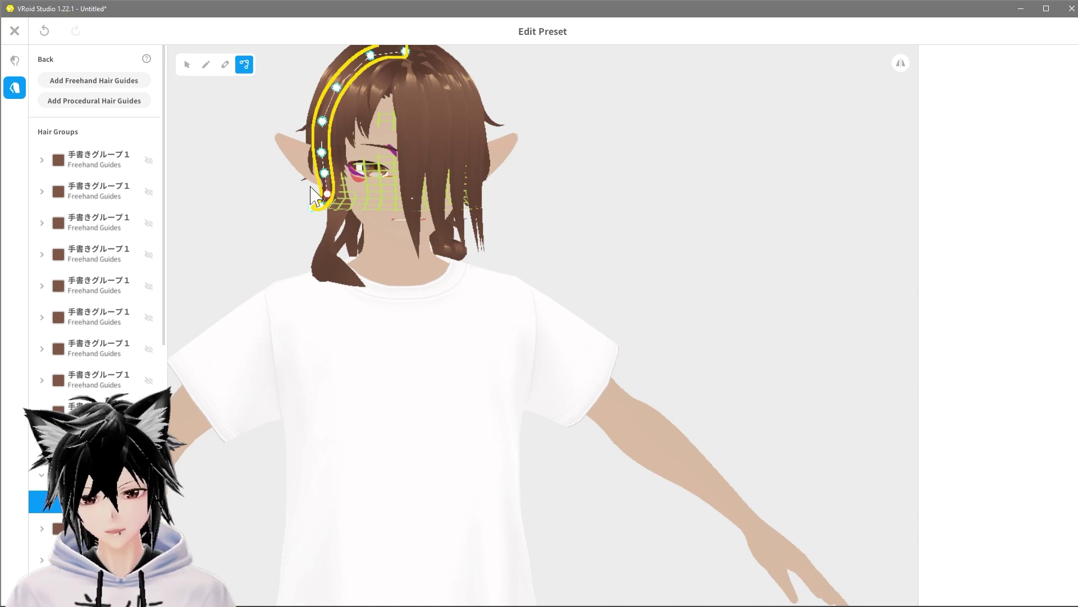
pyautogui.click(327, 194)
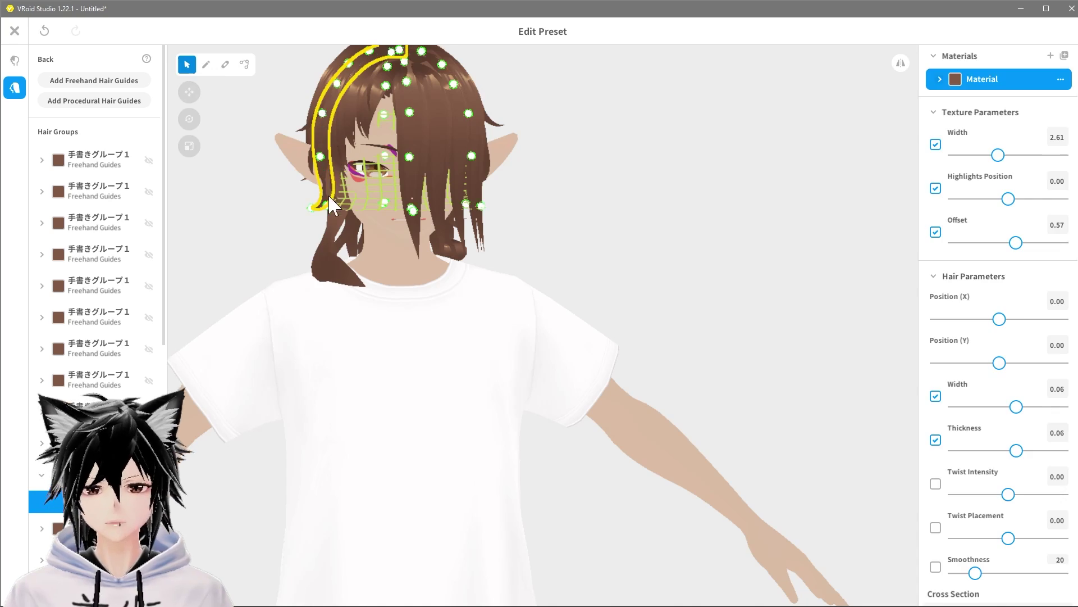
pyautogui.moveTo(325, 251); pyautogui.dragTo(308, 210, button='right')
pyautogui.scroll(-3, 551, 286)
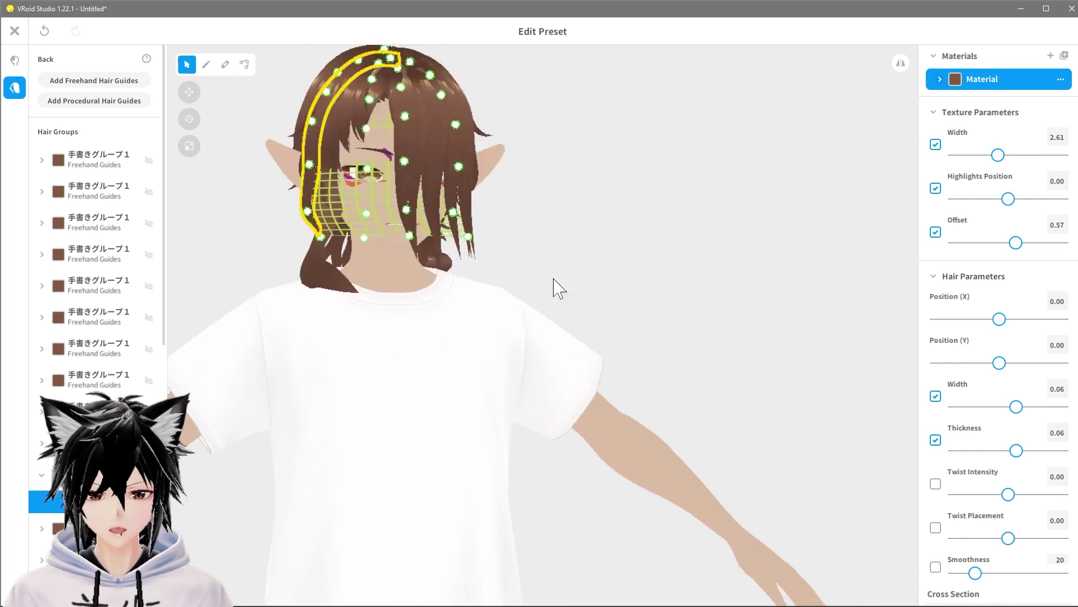
pyautogui.moveTo(551, 287); pyautogui.dragTo(336, 217, button='right')
pyautogui.click(236, 252)
# Step: Recolour the first hair group's material purple #544682
pyautogui.click(96, 159)
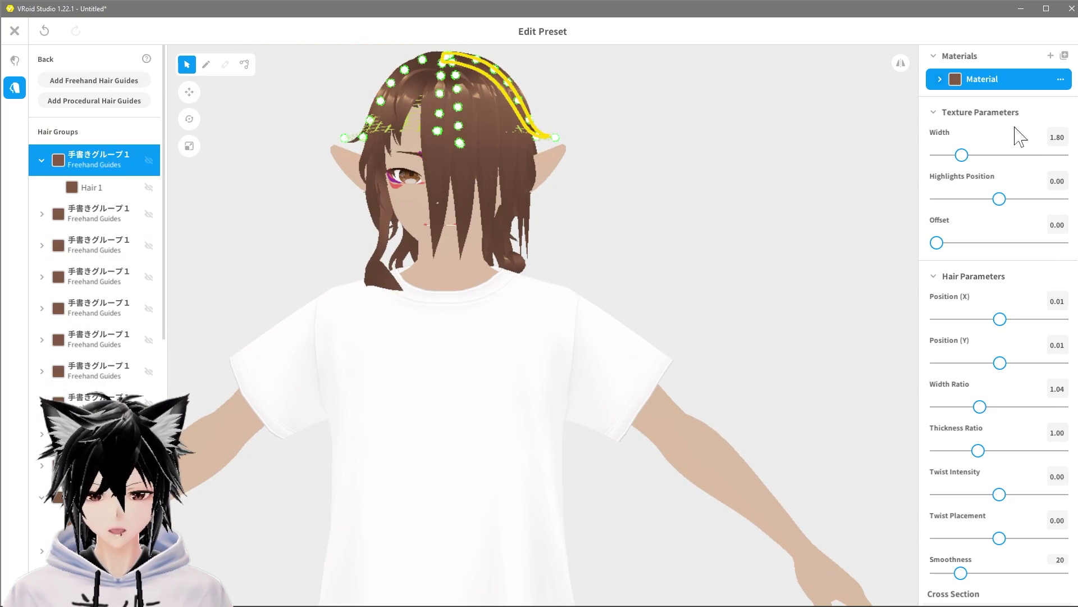
pyautogui.click(1015, 132)
pyautogui.click(695, 171)
pyautogui.click(521, 154)
pyautogui.click(521, 154)
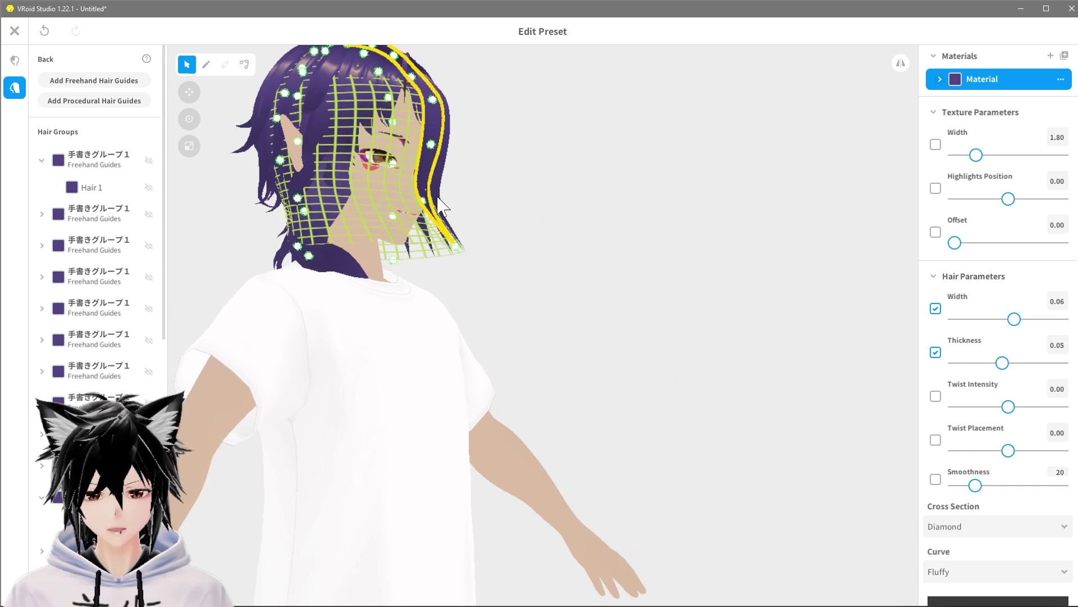
pyautogui.click(599, 200)
# Step: Deselect the hair and close the Hairstyle Editor, confirming the exit
pyautogui.scroll(3, 633, 178)
pyautogui.click(554, 231)
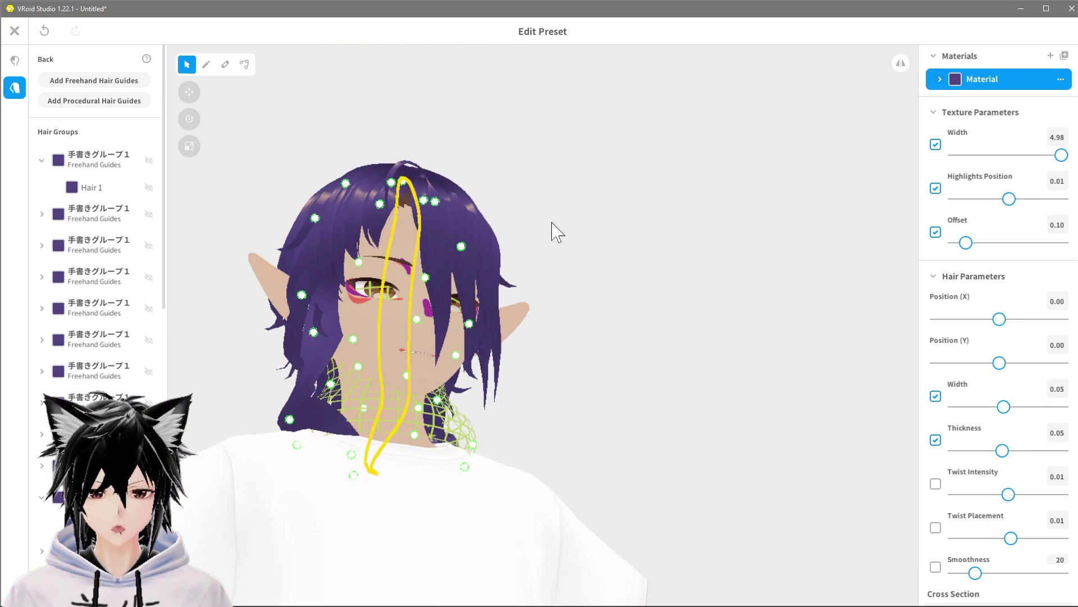
pyautogui.scroll(5, 35, 72)
pyautogui.click(35, 63)
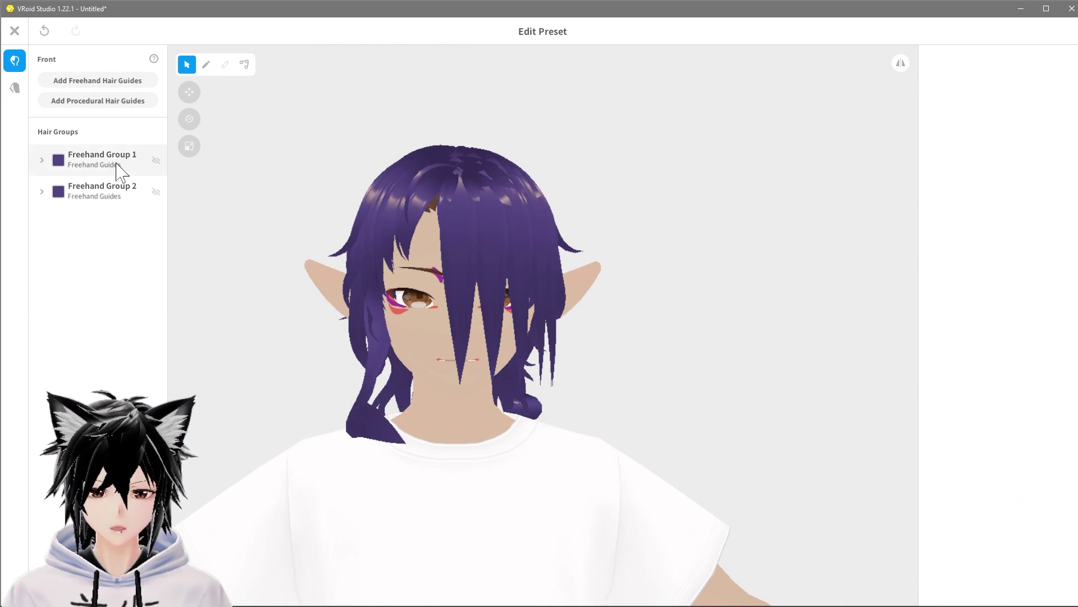
pyautogui.click(15, 31)
pyautogui.click(496, 366)
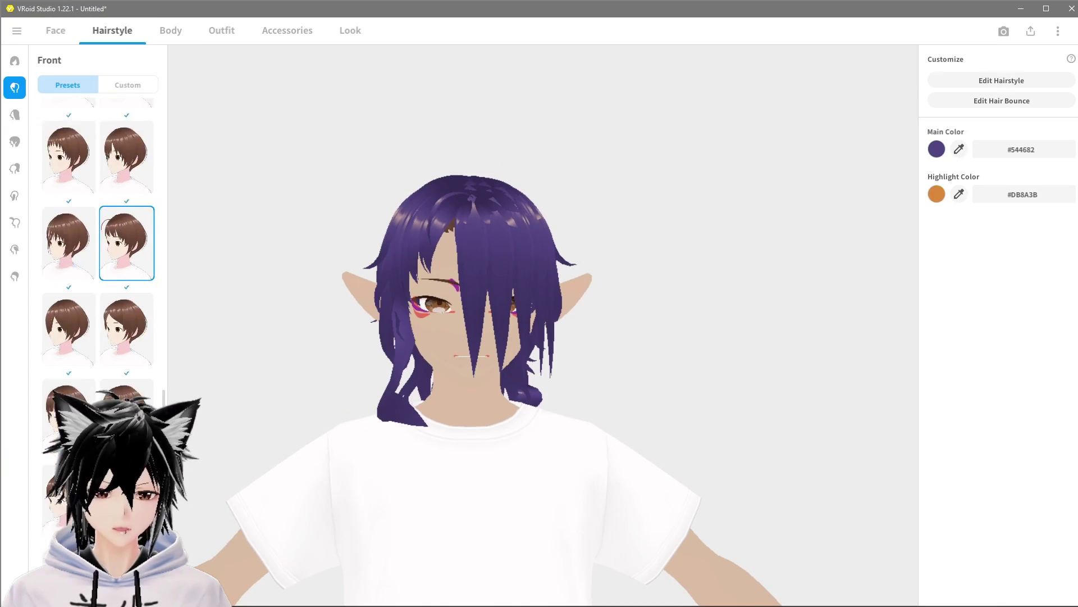
# Step: Dress the avatar in the purple floral kimono whole set
pyautogui.click(128, 85)
pyautogui.click(68, 85)
pyautogui.click(222, 31)
pyautogui.scroll(-5, 142, 338)
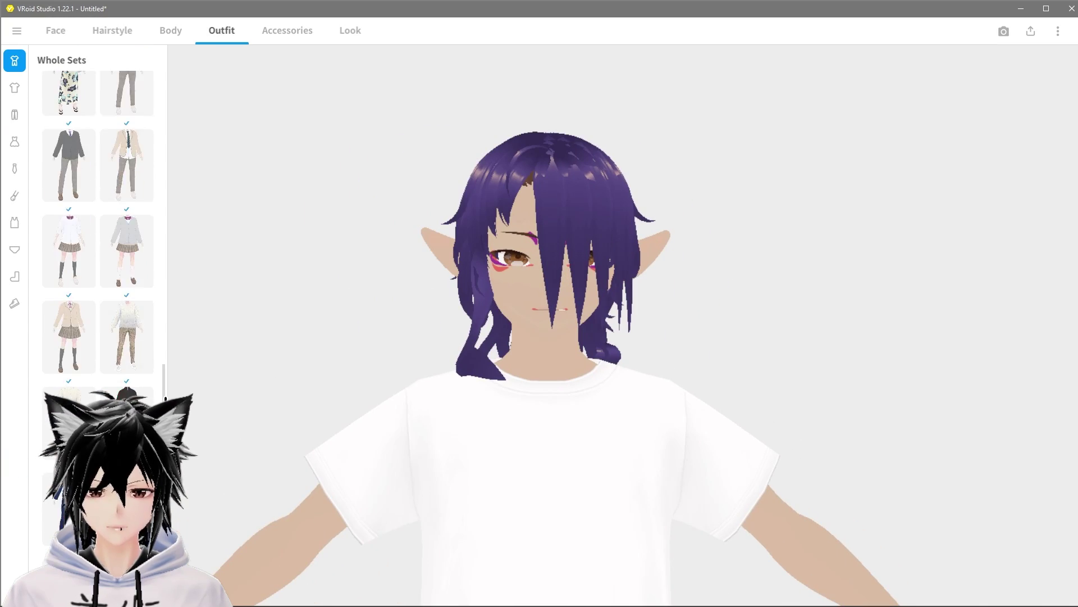
pyautogui.click(126, 287)
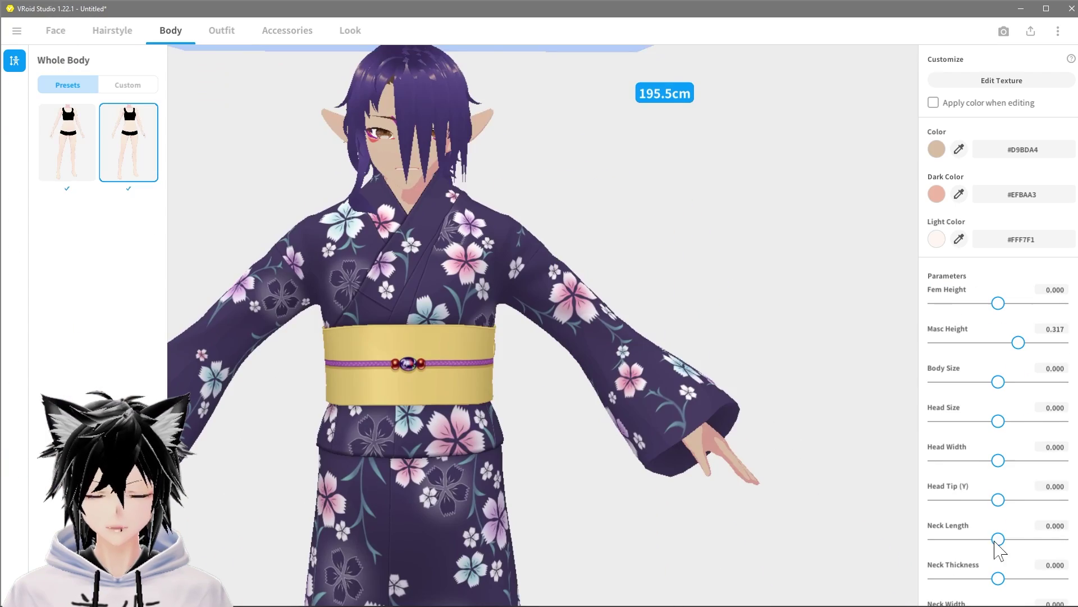
# Step: Lengthen the neck and torso, narrow the waist, and make the Adam's apple fully prominent
pyautogui.moveTo(998, 539); pyautogui.dragTo(1019, 516)
pyautogui.scroll(-10, 1040, 466)
pyautogui.click(935, 557)
pyautogui.moveTo(998, 359); pyautogui.dragTo(1002, 359)
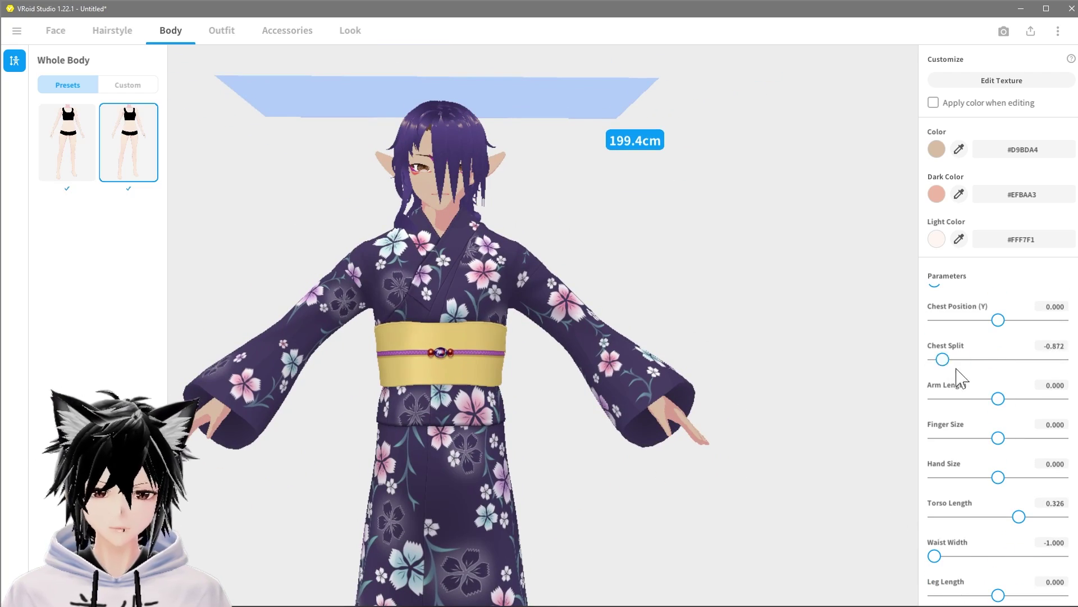
pyautogui.moveTo(998, 320); pyautogui.dragTo(1011, 320)
pyautogui.scroll(5, 1011, 402)
pyautogui.moveTo(887, 359); pyautogui.dragTo(806, 348)
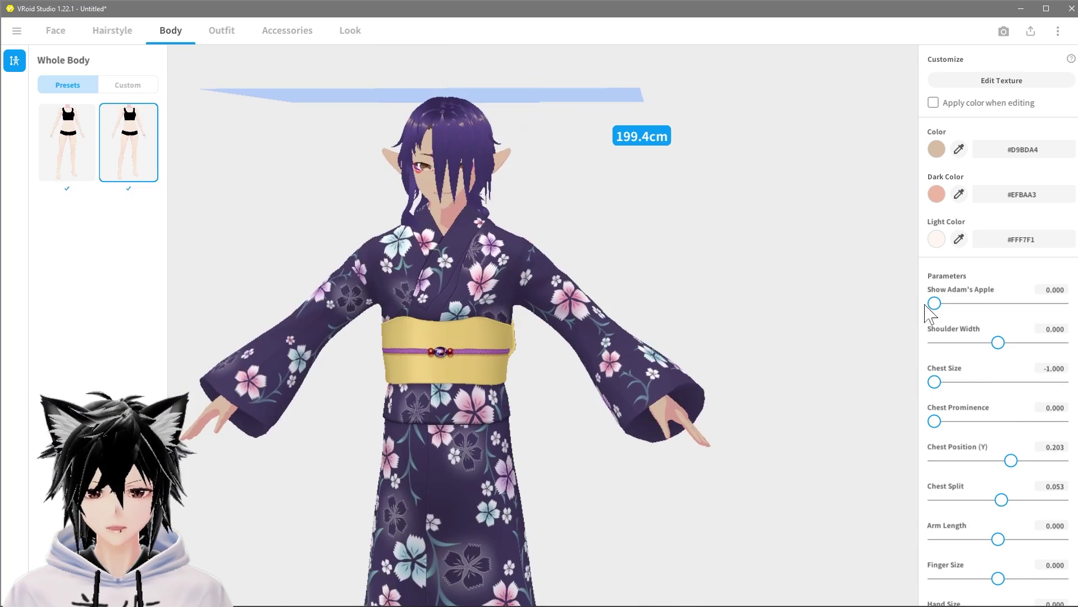
pyautogui.moveTo(934, 303); pyautogui.dragTo(1059, 303)
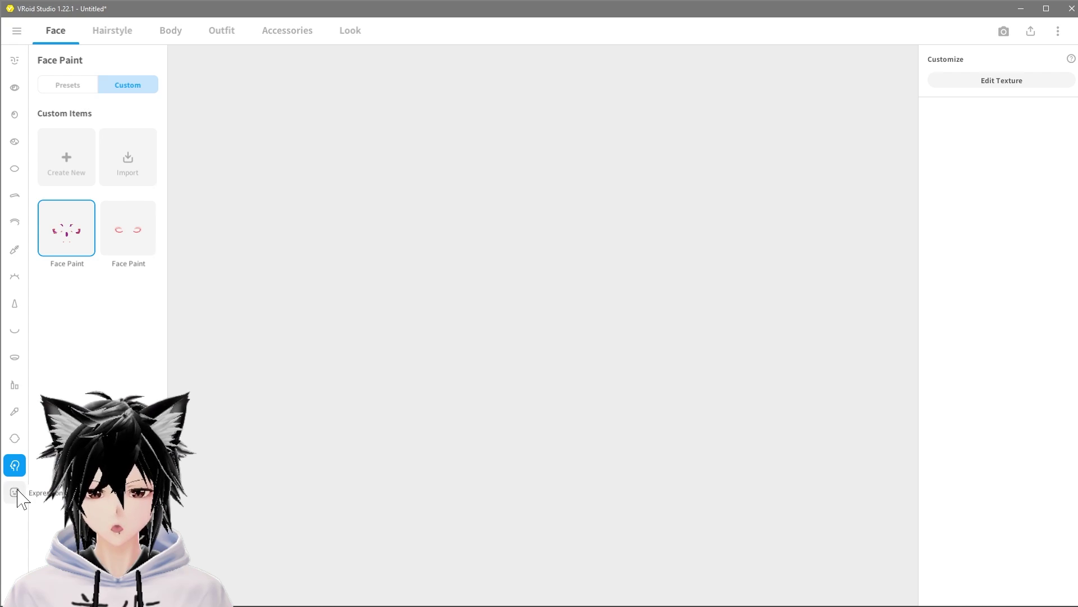
pyautogui.click(14, 493)
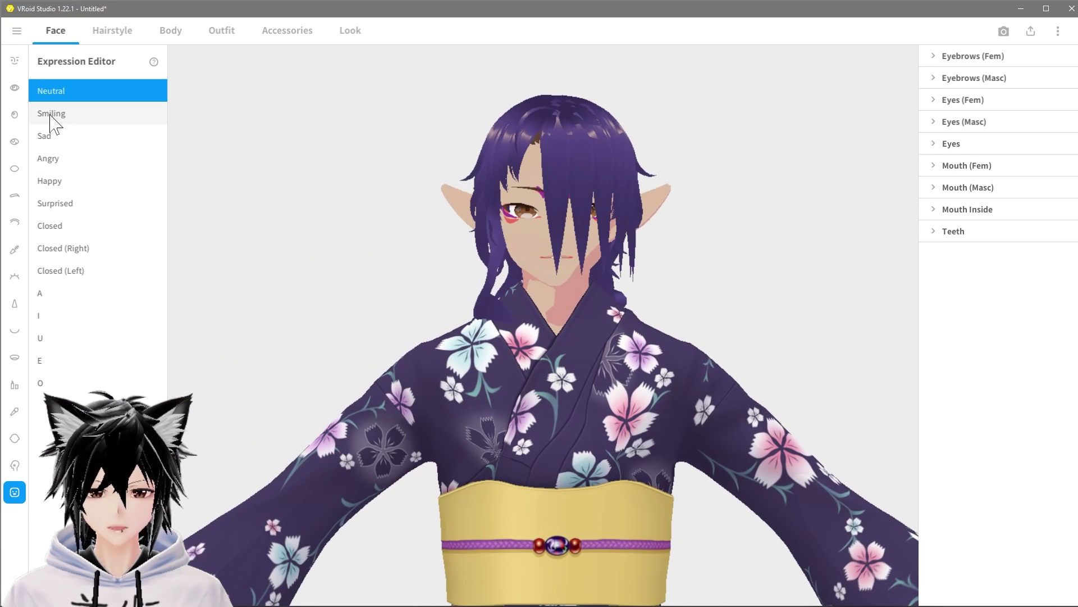
# Step: Give the Surprised expression sad and happy mouth blends and partly closed eyes
pyautogui.click(53, 115)
pyautogui.click(78, 136)
pyautogui.click(107, 160)
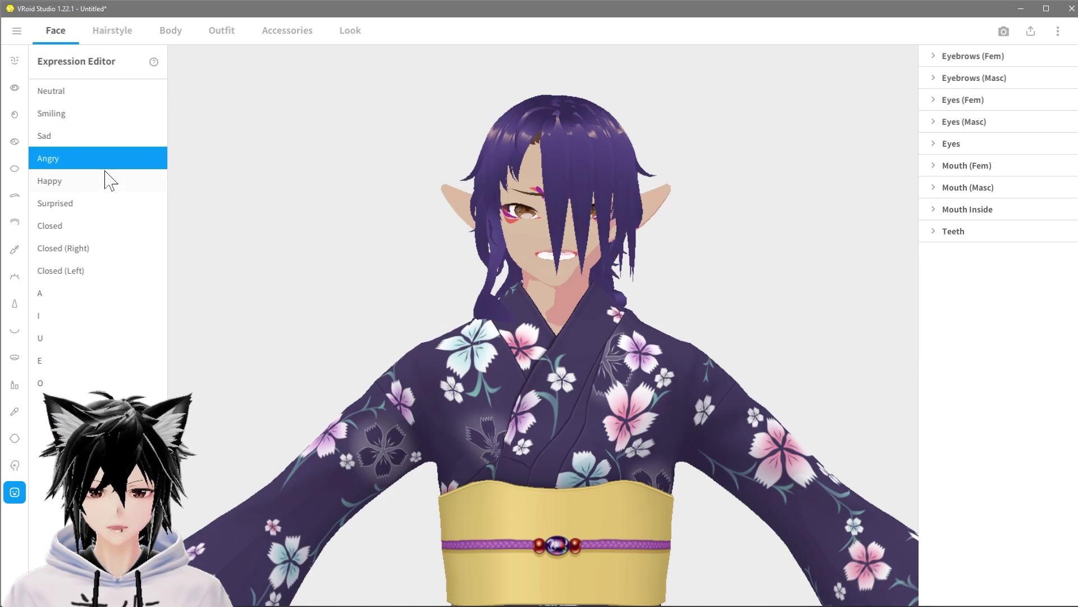
pyautogui.click(107, 181)
pyautogui.click(110, 206)
pyautogui.click(944, 167)
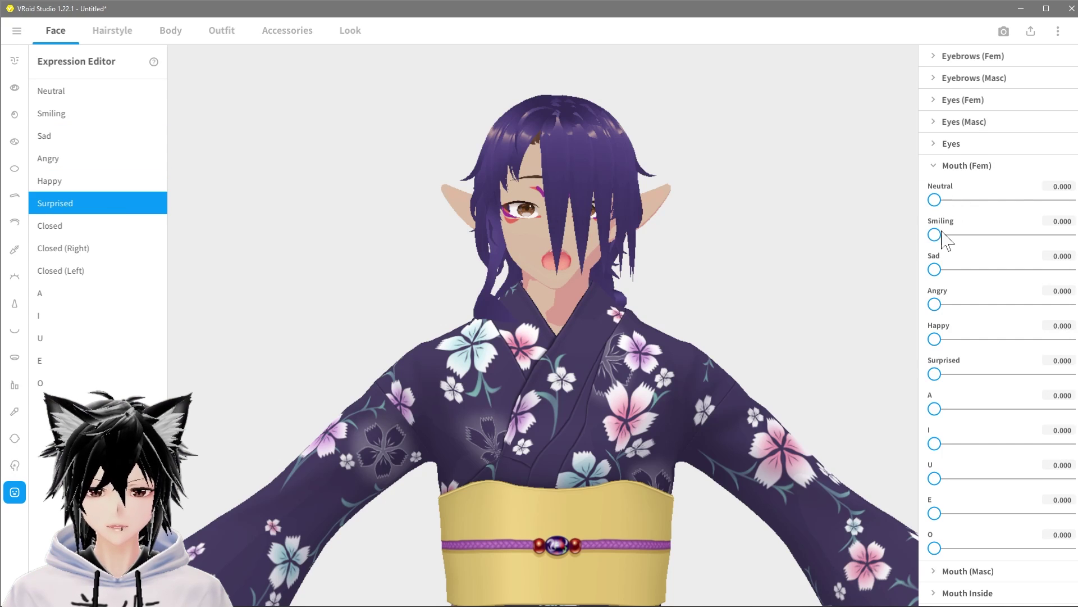
pyautogui.click(1011, 269)
pyautogui.click(987, 339)
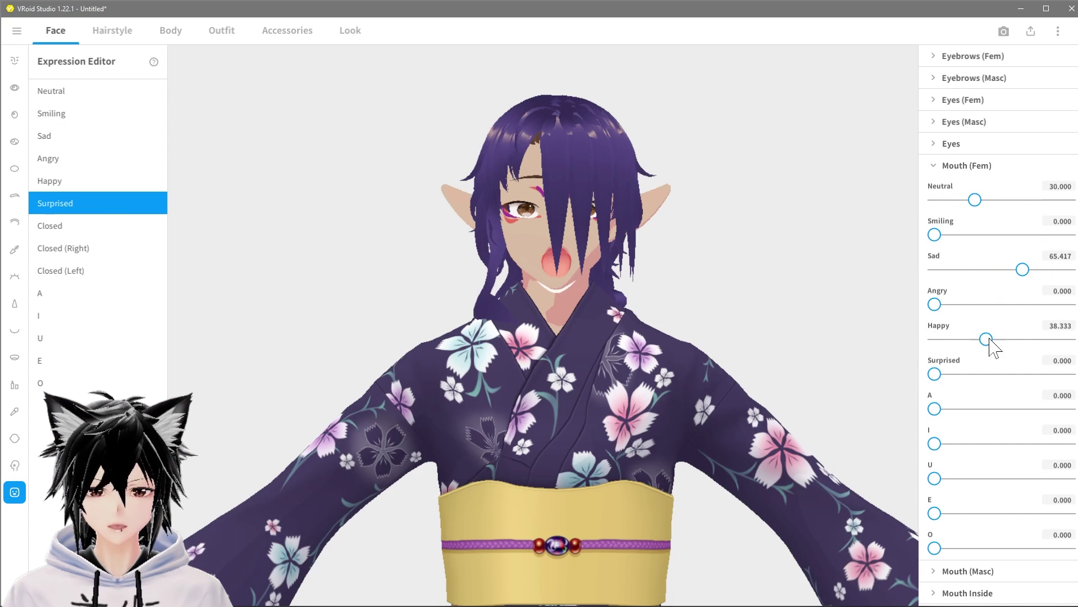
pyautogui.click(937, 165)
pyautogui.click(951, 143)
pyautogui.click(991, 178)
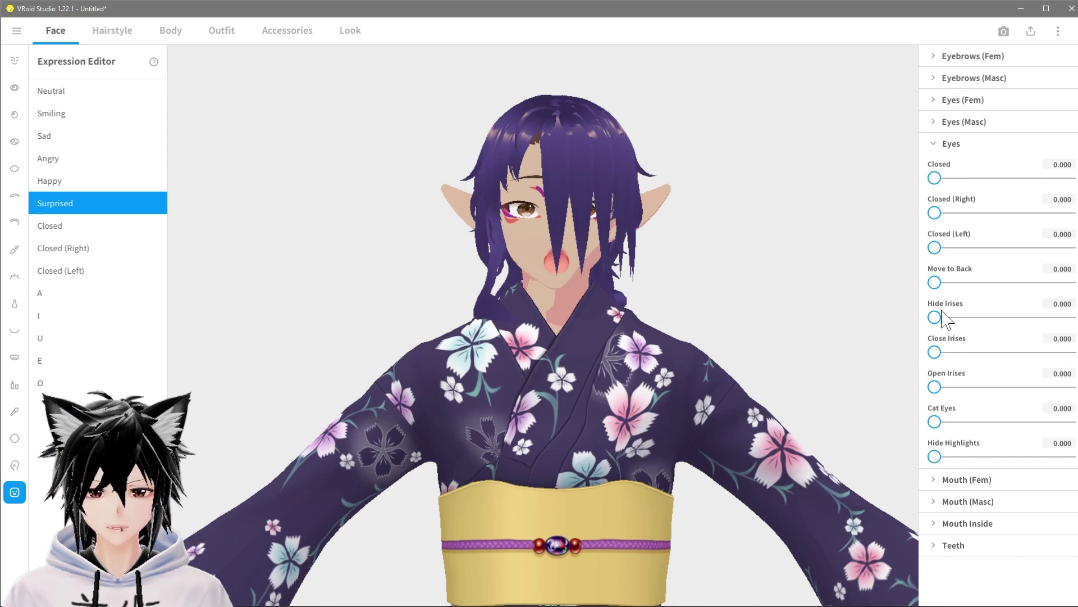
# Step: Adjust the O mouth shape's feminine mouth blend and reveal its inner mouth sliders
pyautogui.click(78, 226)
pyautogui.click(80, 248)
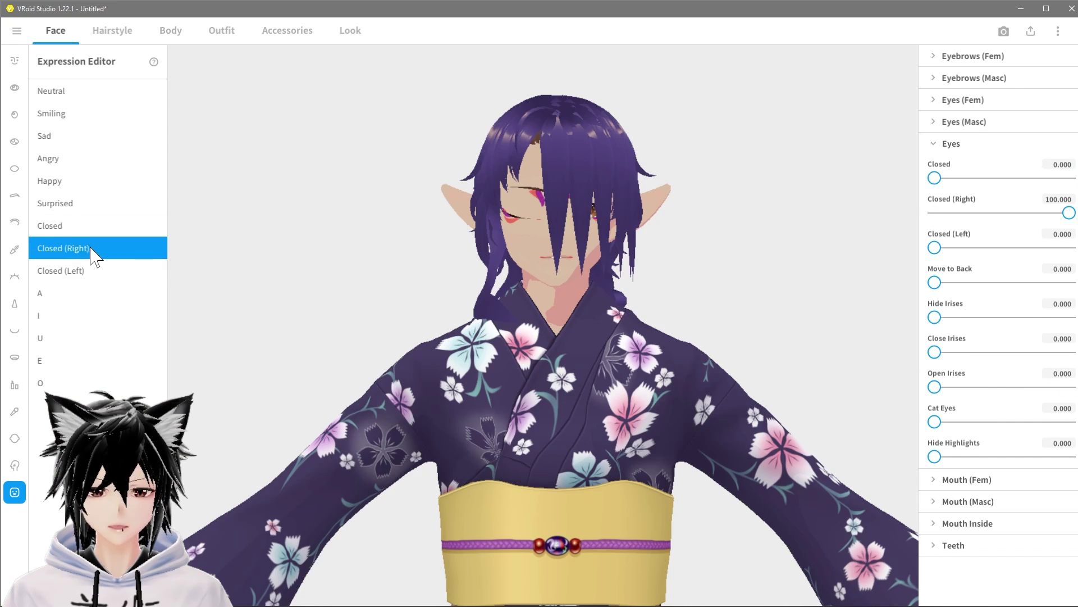
pyautogui.click(81, 271)
pyautogui.click(83, 293)
pyautogui.click(84, 316)
pyautogui.click(84, 338)
pyautogui.click(84, 361)
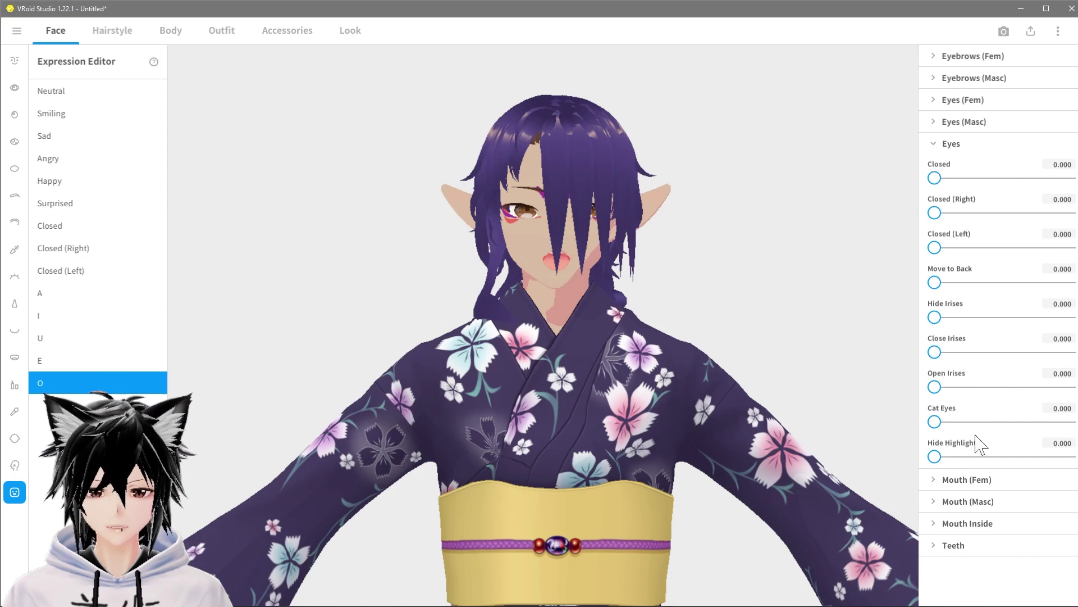
pyautogui.click(967, 479)
pyautogui.scroll(-5, 980, 489)
pyautogui.moveTo(934, 553); pyautogui.dragTo(972, 555)
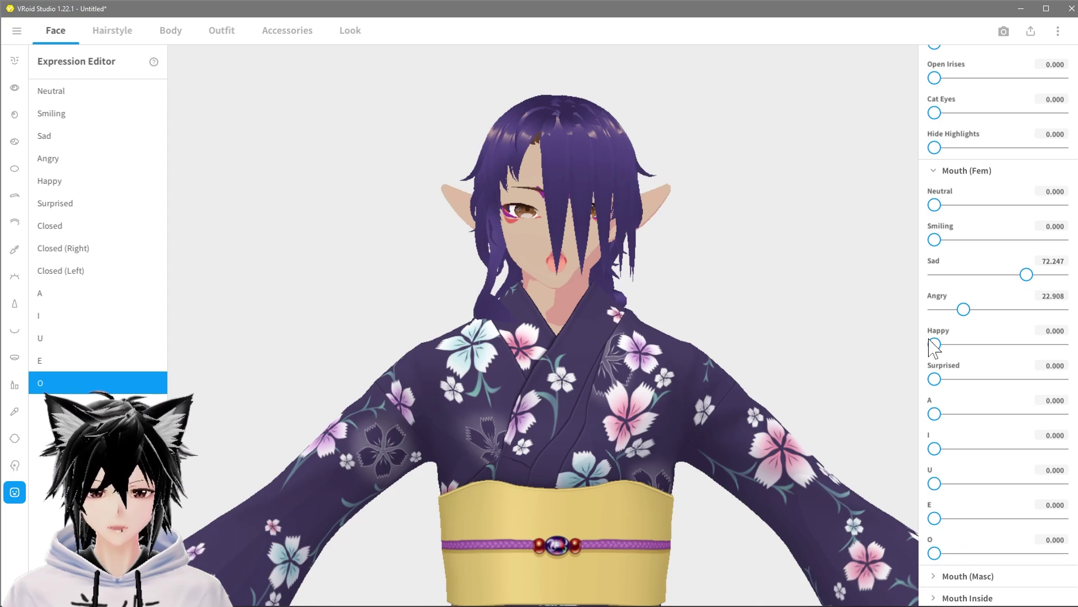
pyautogui.scroll(1, 980, 433)
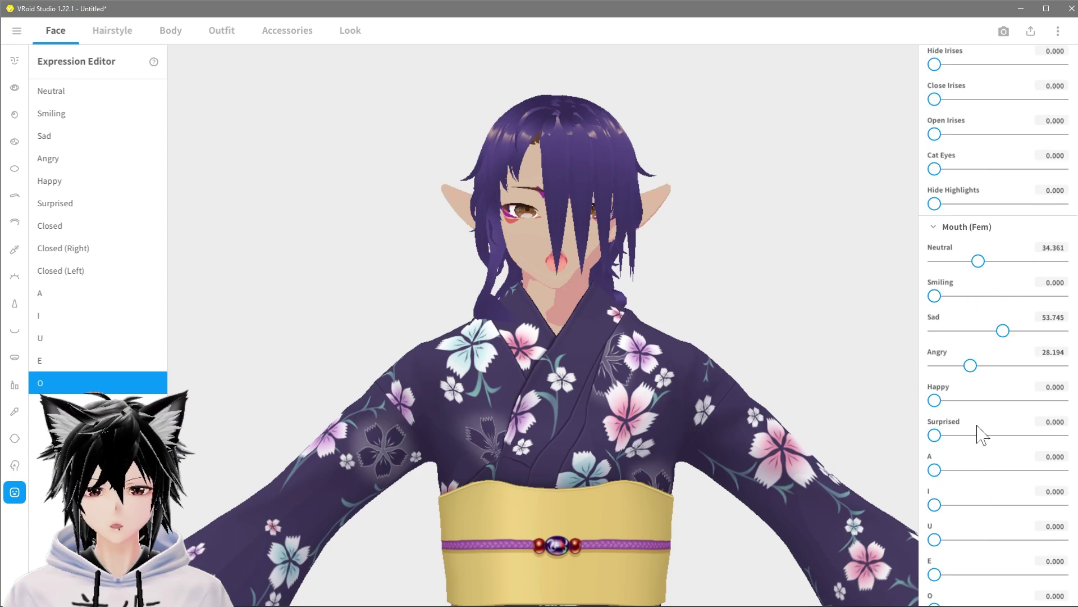
pyautogui.scroll(-3, 955, 513)
pyautogui.click(948, 515)
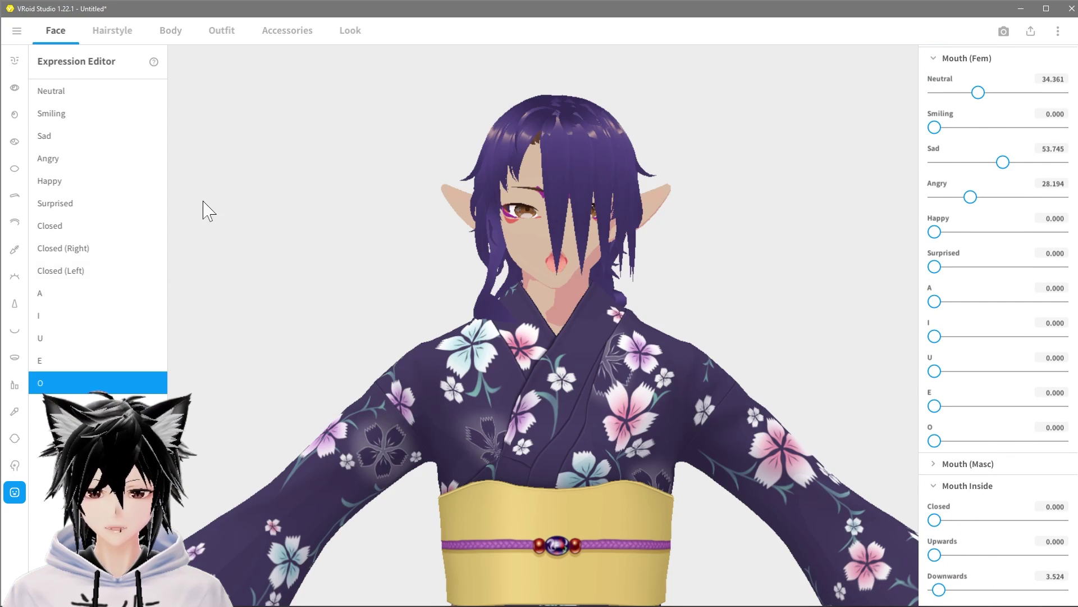
# Step: For Happy, push the inner mouth up, add a cat mouth and narrow the mouth slightly
pyautogui.click(56, 113)
pyautogui.click(82, 137)
pyautogui.click(96, 159)
pyautogui.click(106, 180)
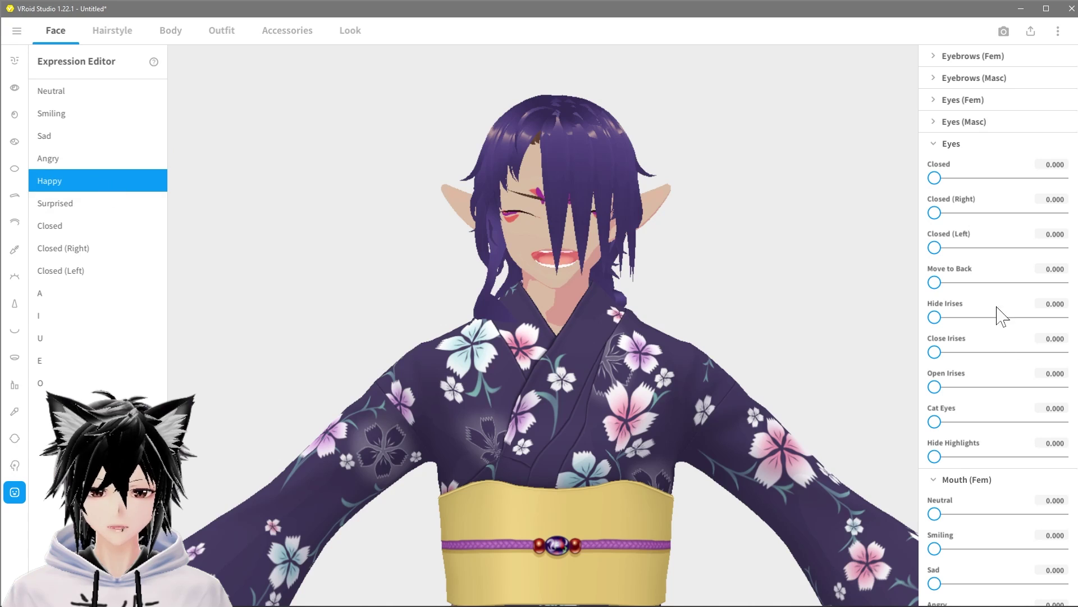
pyautogui.scroll(-10, 979, 535)
pyautogui.click(968, 254)
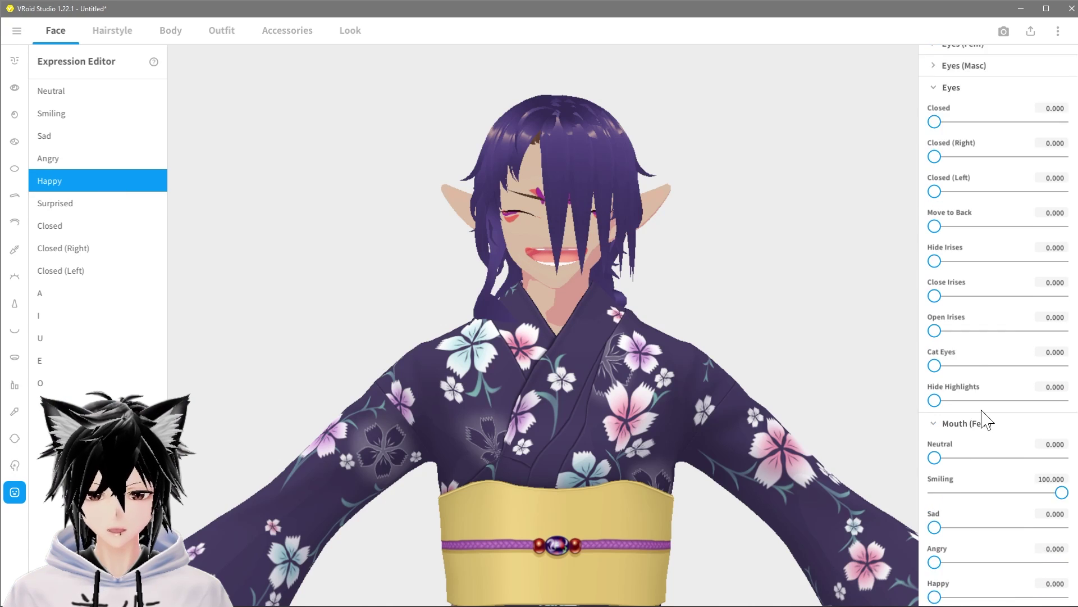
pyautogui.scroll(-5, 1011, 365)
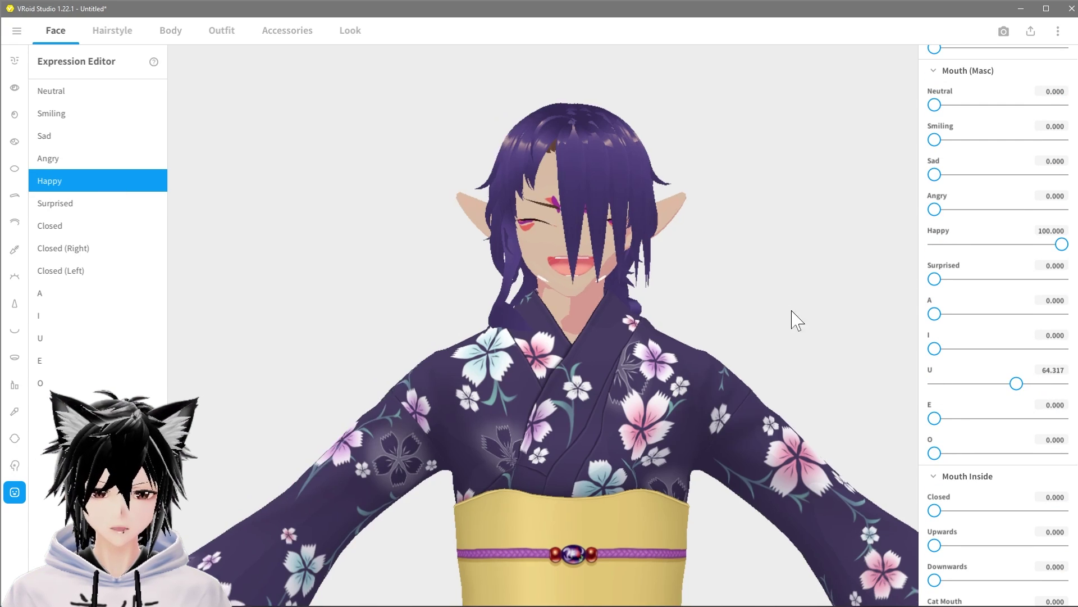
pyautogui.scroll(5, 987, 426)
pyautogui.click(944, 247)
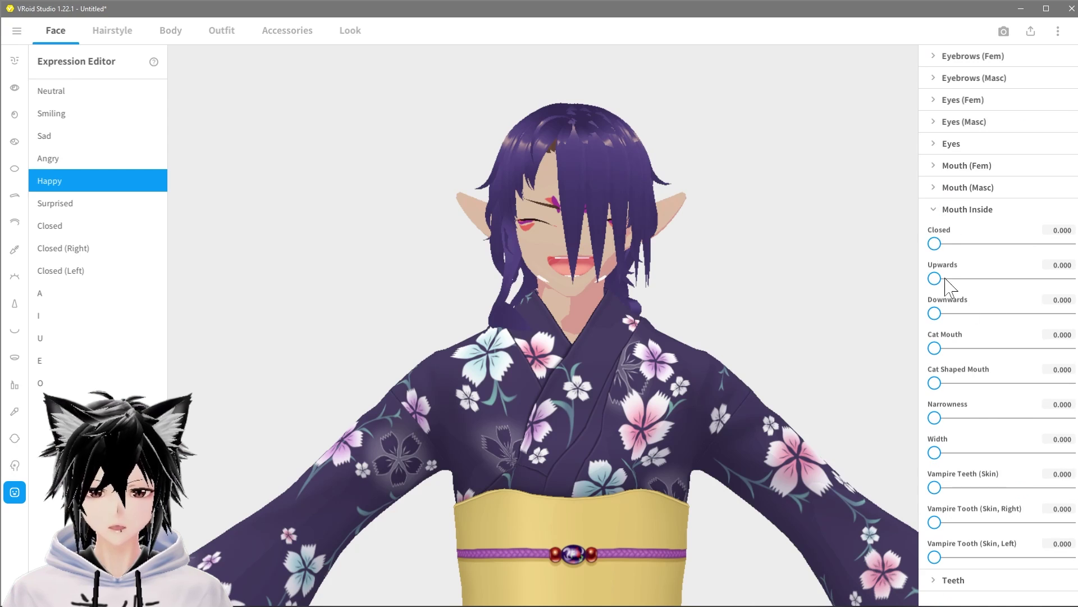
pyautogui.click(956, 244)
pyautogui.moveTo(935, 279); pyautogui.dragTo(1028, 279)
pyautogui.moveTo(935, 313)
pyautogui.mouseDown()
pyautogui.moveTo(978, 320)
pyautogui.moveTo(950, 313)
pyautogui.mouseUp()
pyautogui.click(998, 349)
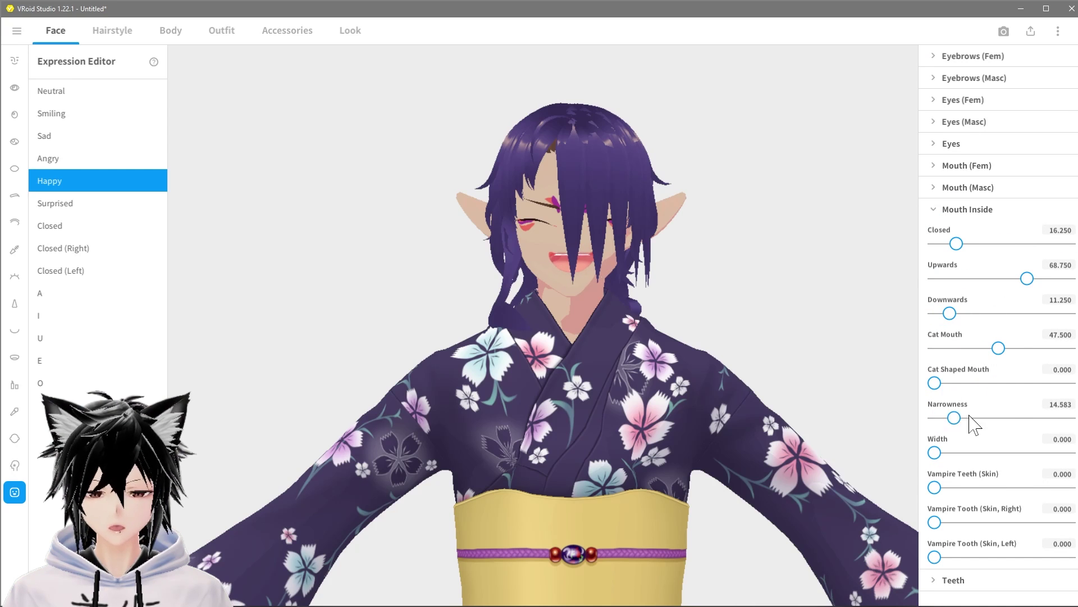
pyautogui.click(55, 202)
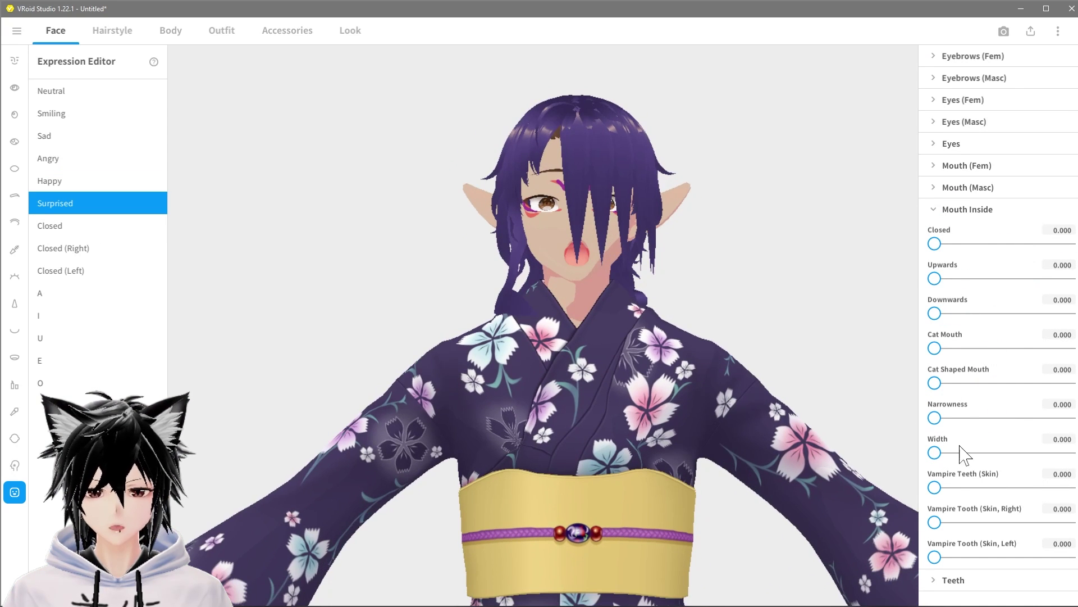
# Step: Step through the Hairstyle, Face and Look tabs, then bring up the export options
pyautogui.click(113, 30)
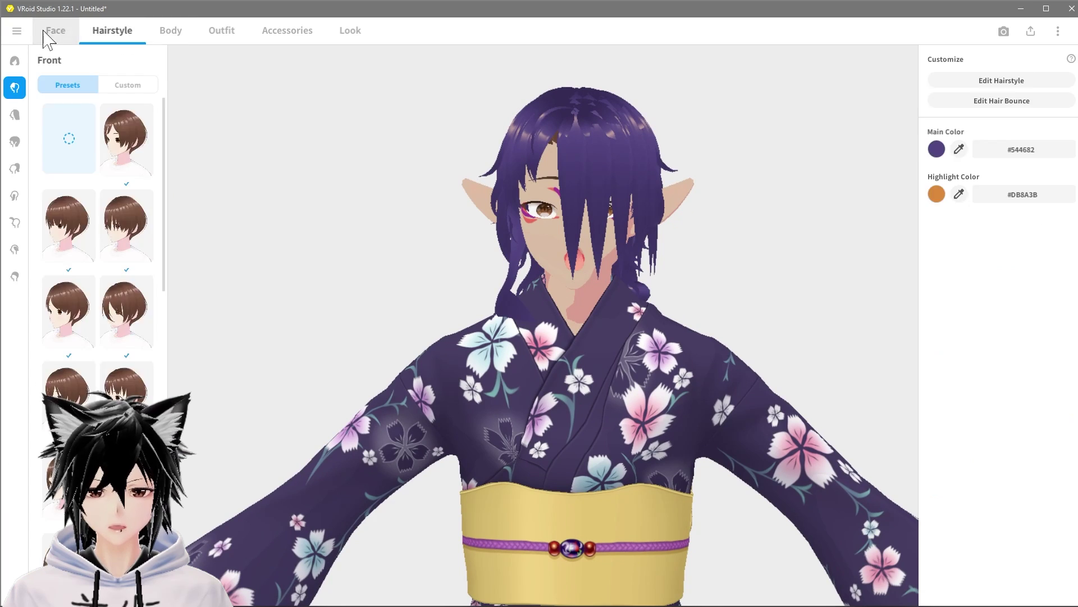
pyautogui.click(49, 34)
pyautogui.click(351, 32)
pyautogui.click(1034, 36)
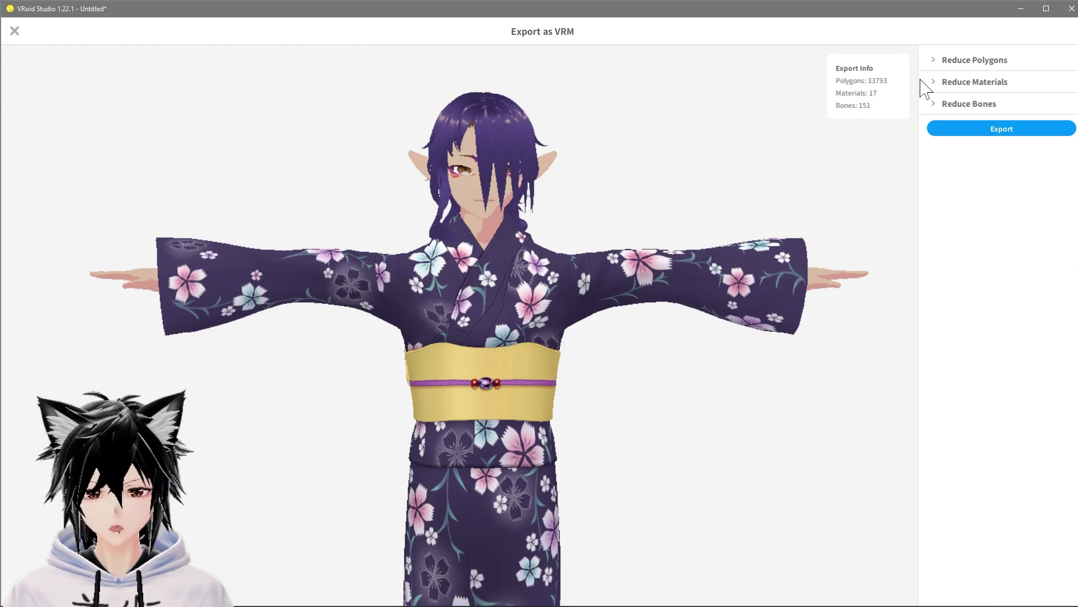
# Step: Reduce the export to 2 materials with a 2048 x 2048 texture atlas
pyautogui.click(935, 60)
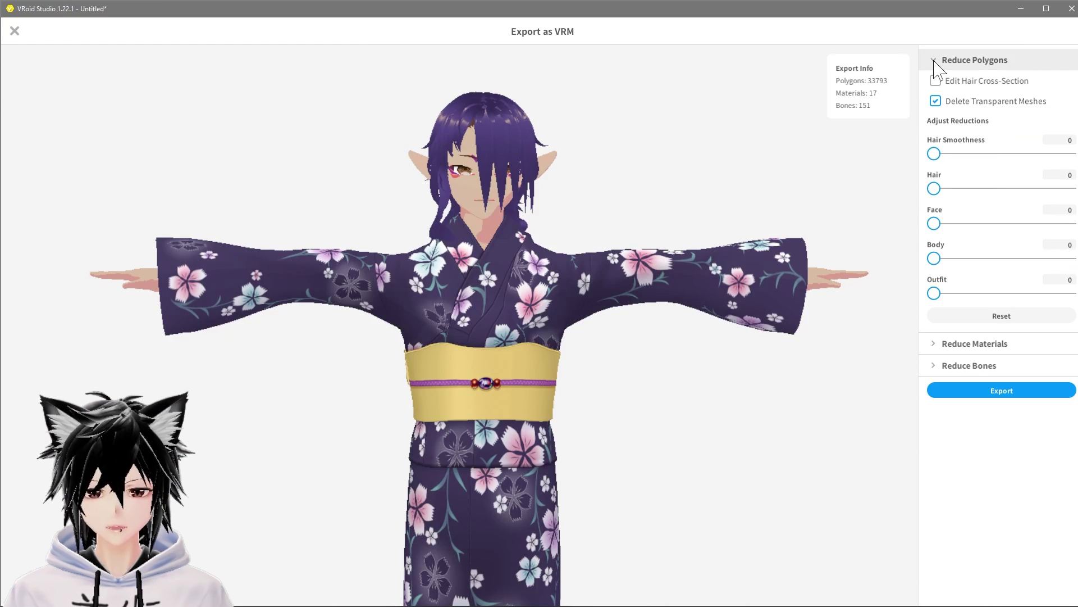
pyautogui.click(934, 60)
pyautogui.click(937, 82)
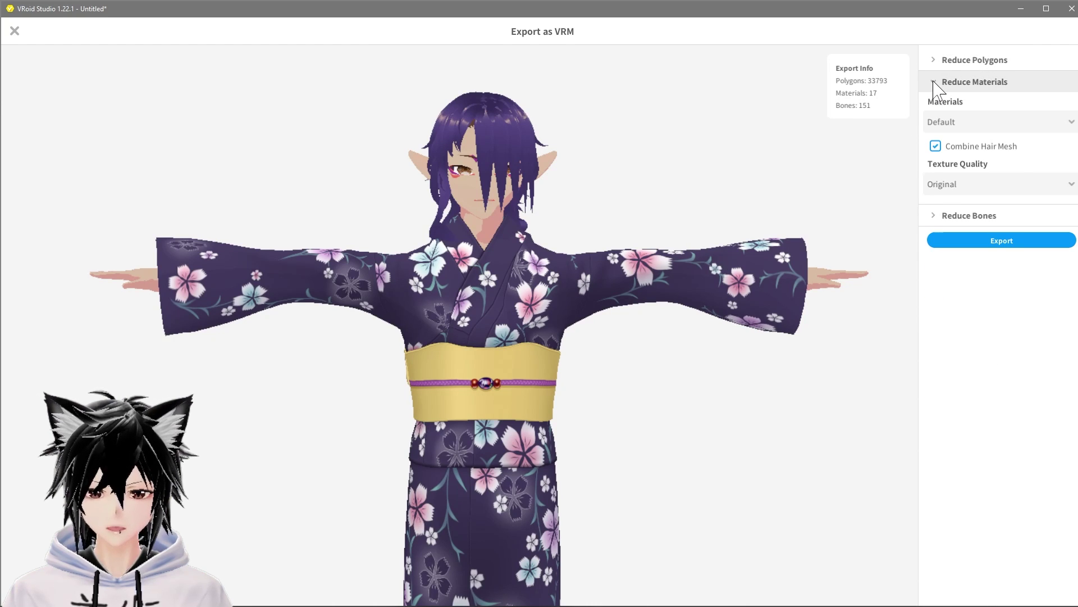
pyautogui.click(1000, 122)
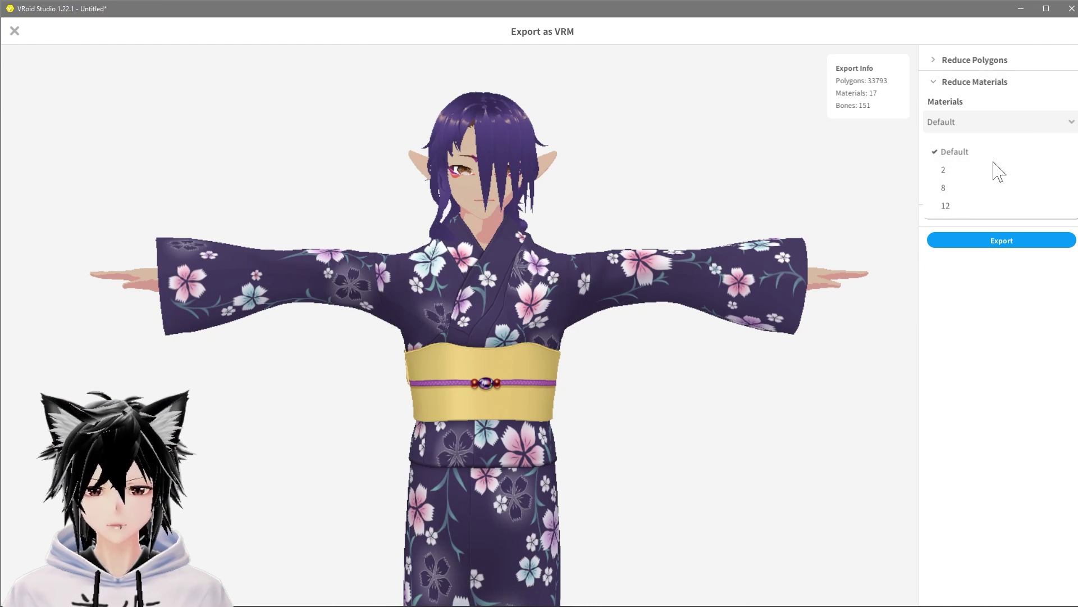
pyautogui.click(944, 170)
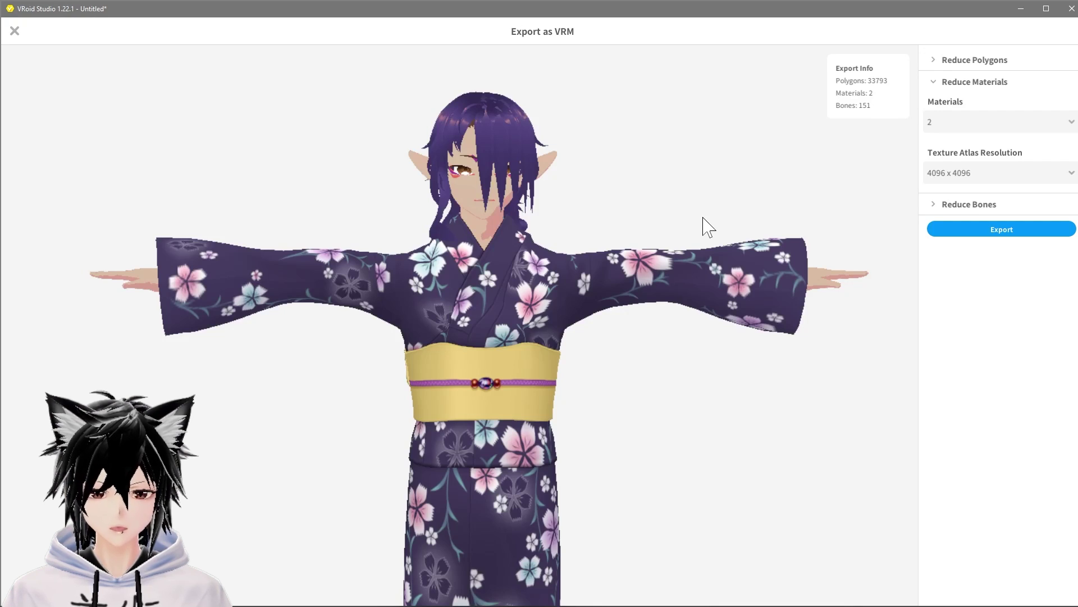
pyautogui.click(1010, 176)
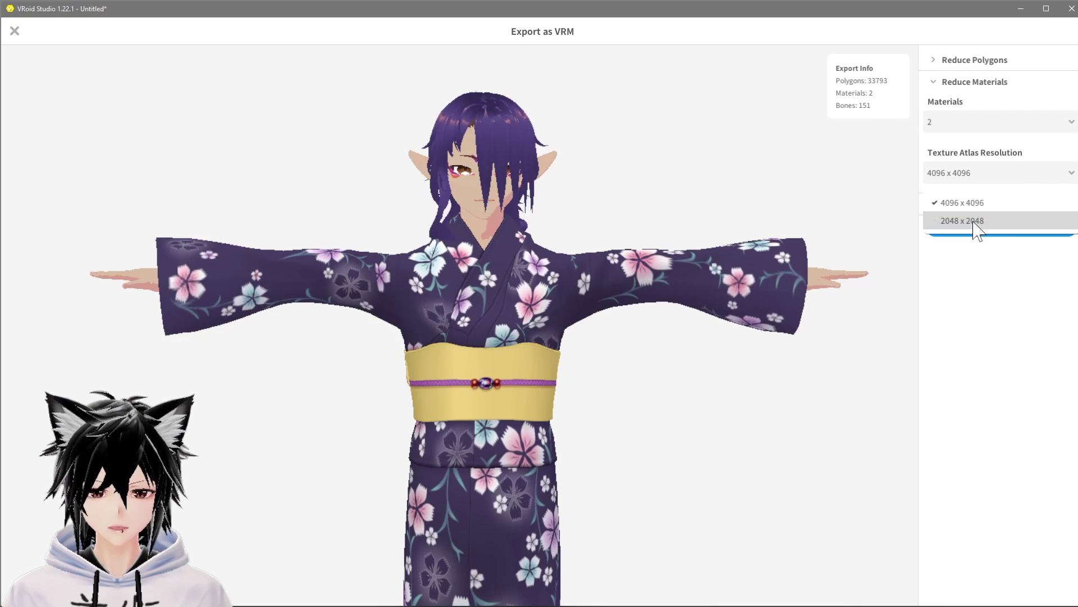
pyautogui.click(974, 222)
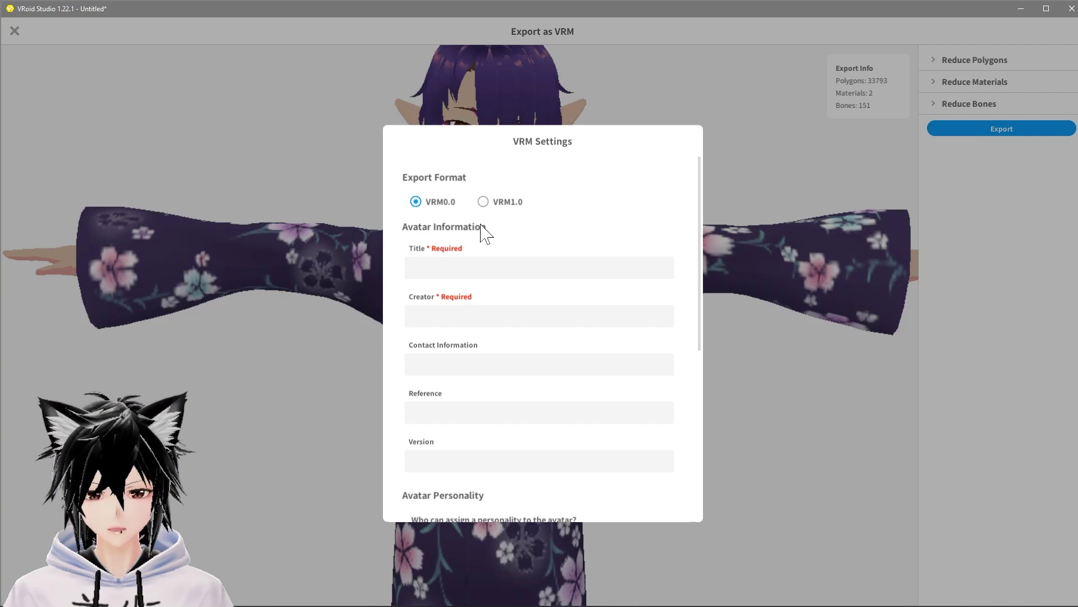
# Step: Enter 'For Tutorial' as the VRM title, fill in the Creator field, and scroll to Export
pyautogui.click(562, 269)
pyautogui.write('For Tu')
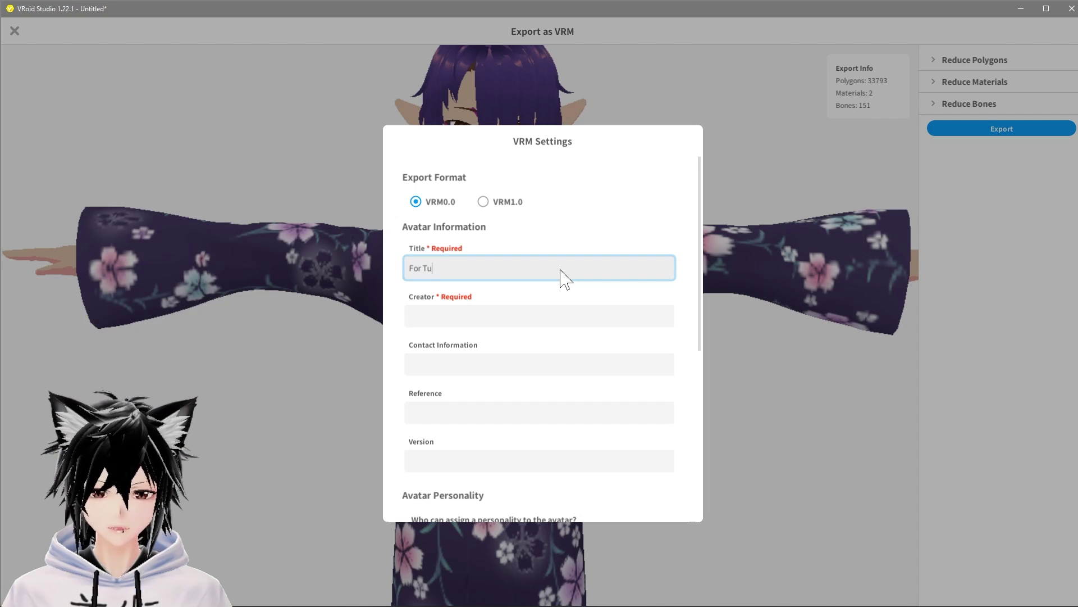
pyautogui.write('torial')
pyautogui.click(549, 317)
pyautogui.scroll(-6, 578, 398)
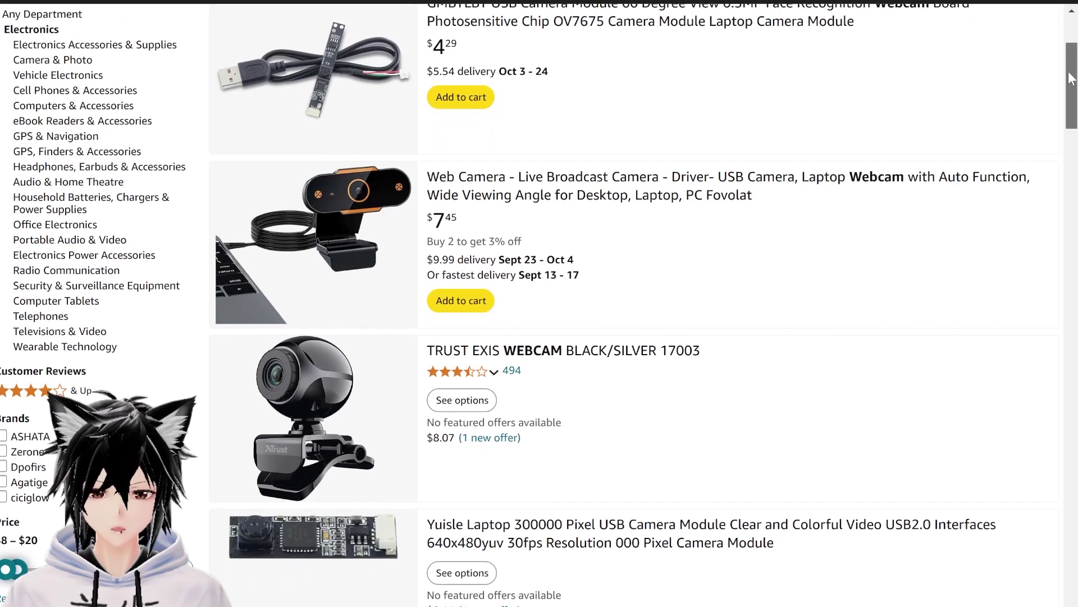
# Step: Scroll through the HyperX CloudX headset page and the Amazon webcam search listings
pyautogui.scroll(-5, 1073, 104)
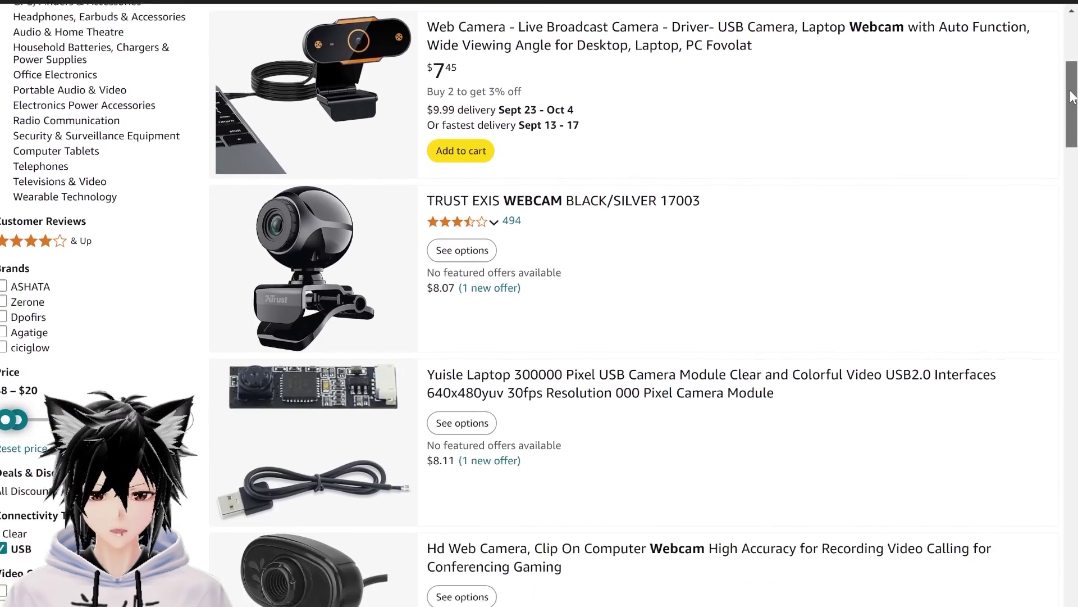
pyautogui.scroll(-3, 1073, 104)
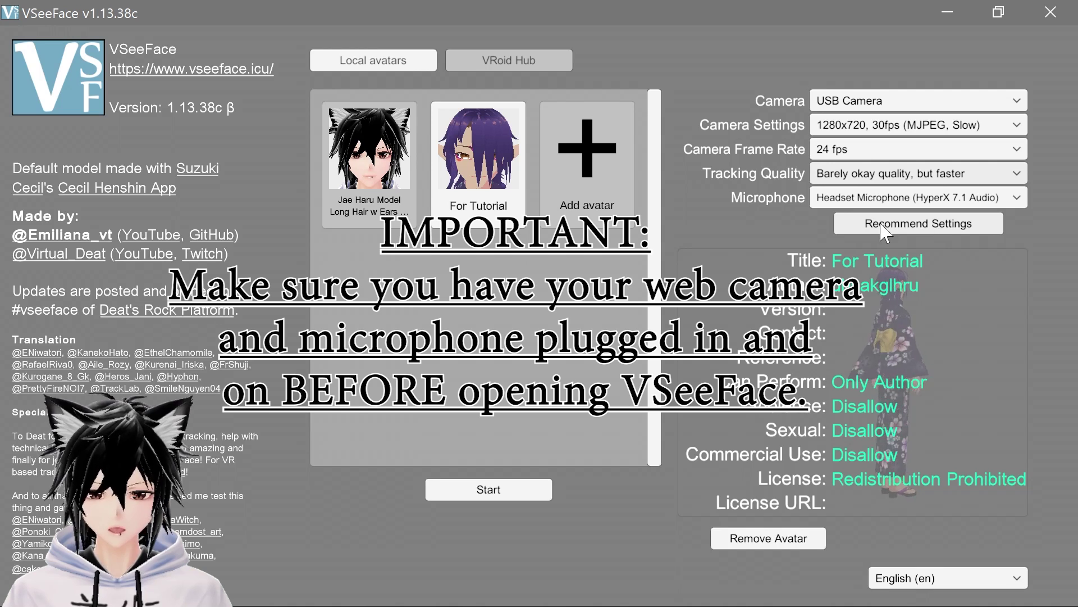
# Step: Run the performance benchmark and apply its recommended settings, giving a 22 fps camera frame rate
pyautogui.click(898, 225)
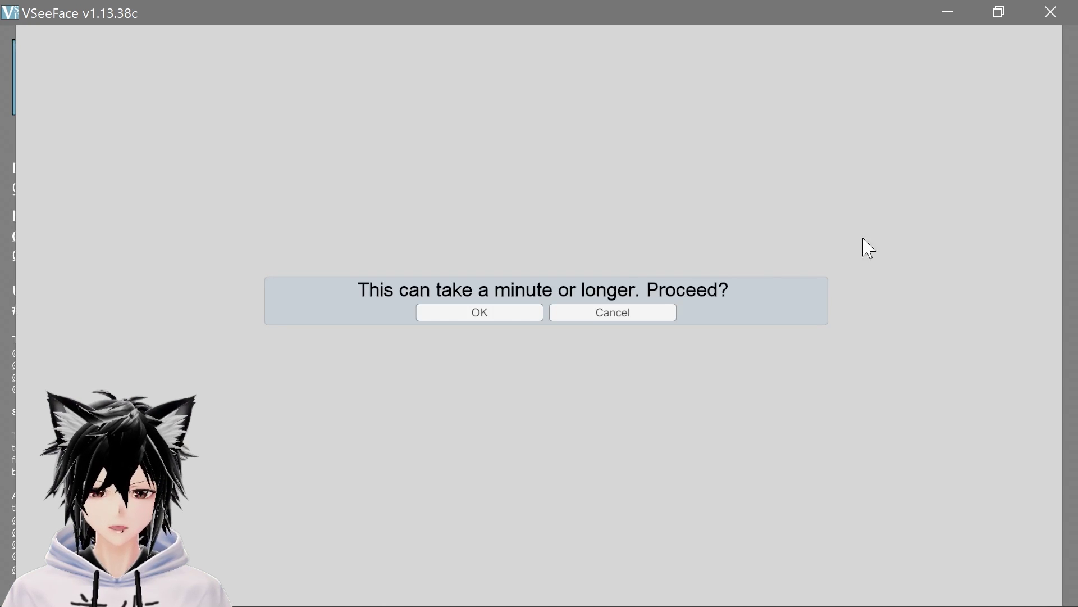
pyautogui.click(495, 318)
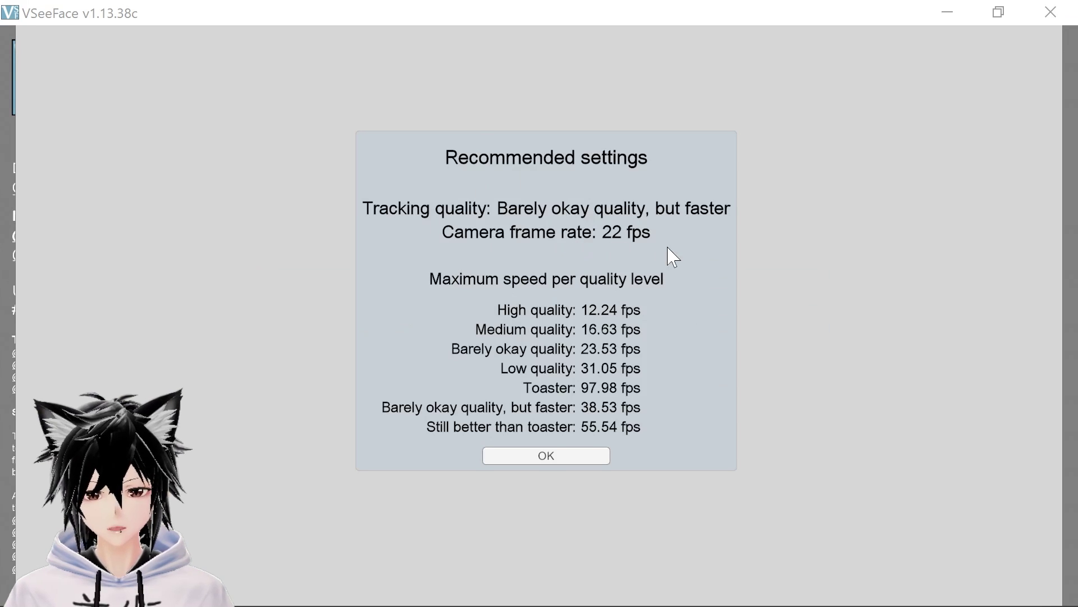
pyautogui.press('Return')
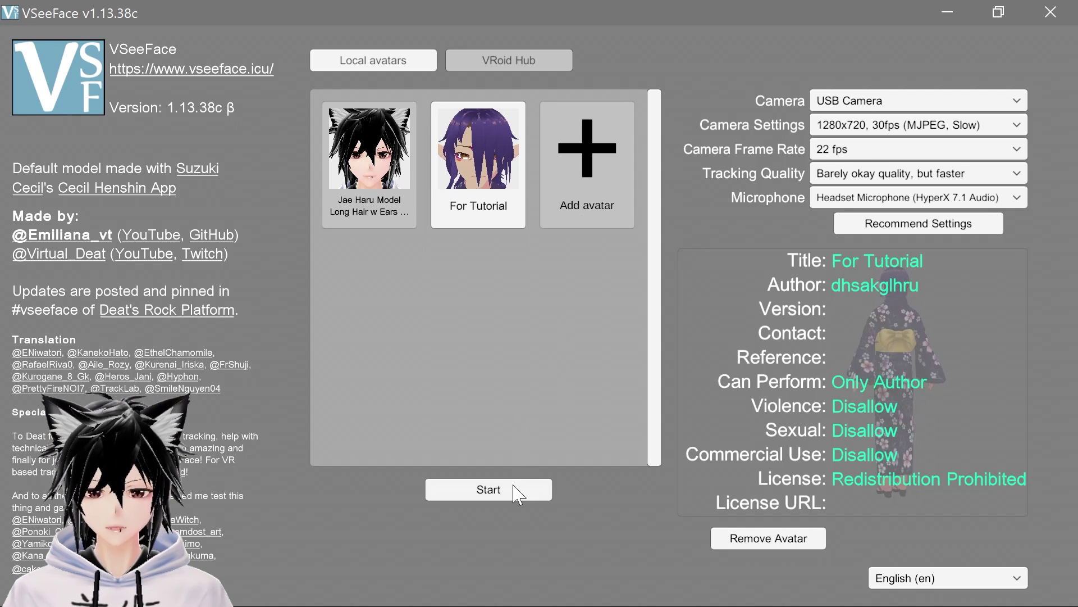
# Step: Start tracking the For Tutorial avatar, turn on Bloom glow, and tint ambient occlusion reddish
pyautogui.click(513, 497)
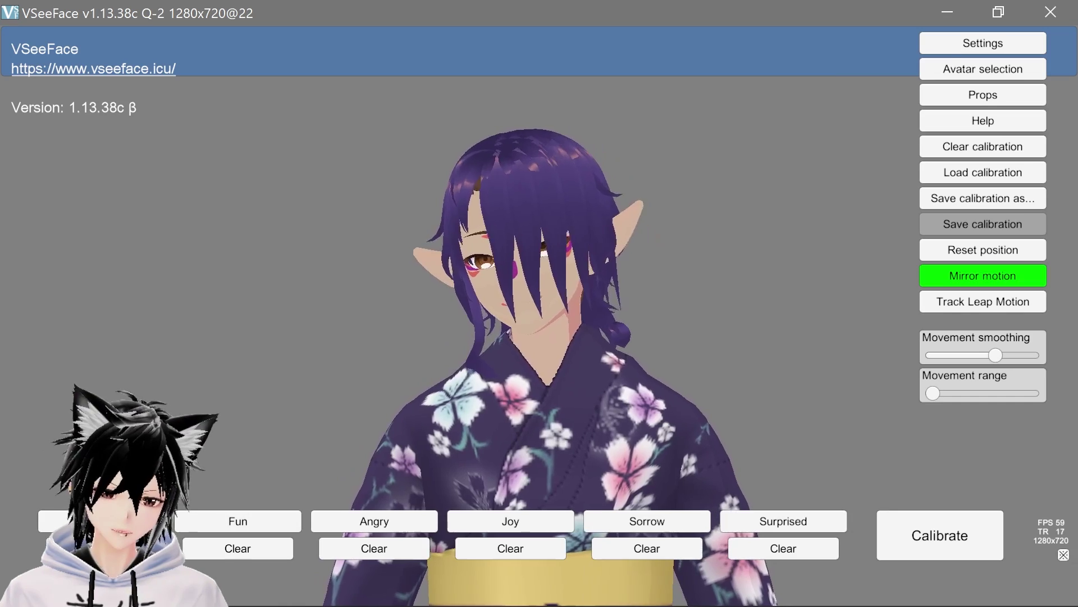
pyautogui.hotkey('ctrl', 'e')
pyautogui.click(71, 179)
pyautogui.click(144, 173)
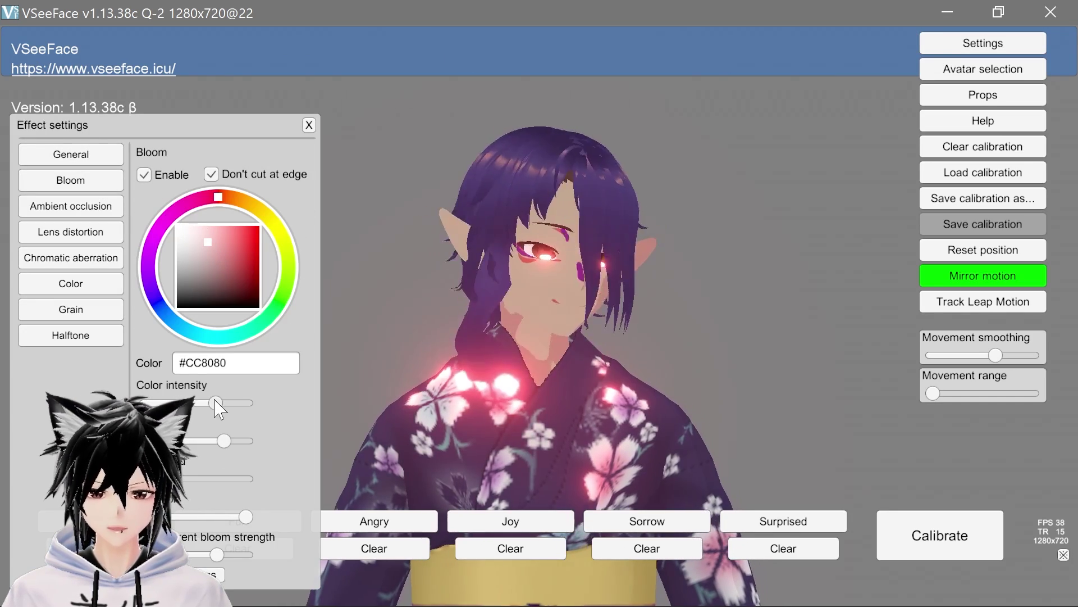
pyautogui.click(103, 206)
pyautogui.moveTo(178, 278); pyautogui.dragTo(204, 267)
# Step: Enable lens distortion and adjust its centre and strength sliders to warp the avatar
pyautogui.click(71, 232)
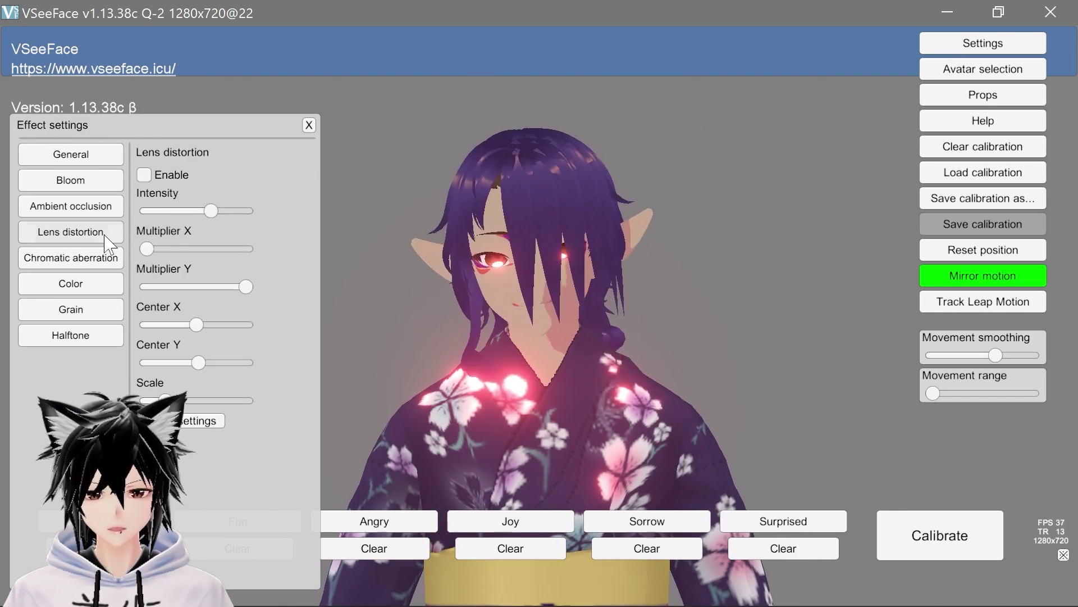
pyautogui.moveTo(198, 325)
pyautogui.mouseDown()
pyautogui.moveTo(269, 332)
pyautogui.moveTo(184, 324)
pyautogui.mouseUp()
pyautogui.click(144, 174)
pyautogui.moveTo(197, 362)
pyautogui.mouseDown()
pyautogui.moveTo(216, 364)
pyautogui.moveTo(204, 363)
pyautogui.mouseUp()
pyautogui.moveTo(147, 249); pyautogui.dragTo(183, 249)
pyautogui.click(144, 174)
# Step: Toggle Bloom off and on, try Grain noise, then render the avatar as black-and-white Halftone
pyautogui.click(71, 258)
pyautogui.click(71, 284)
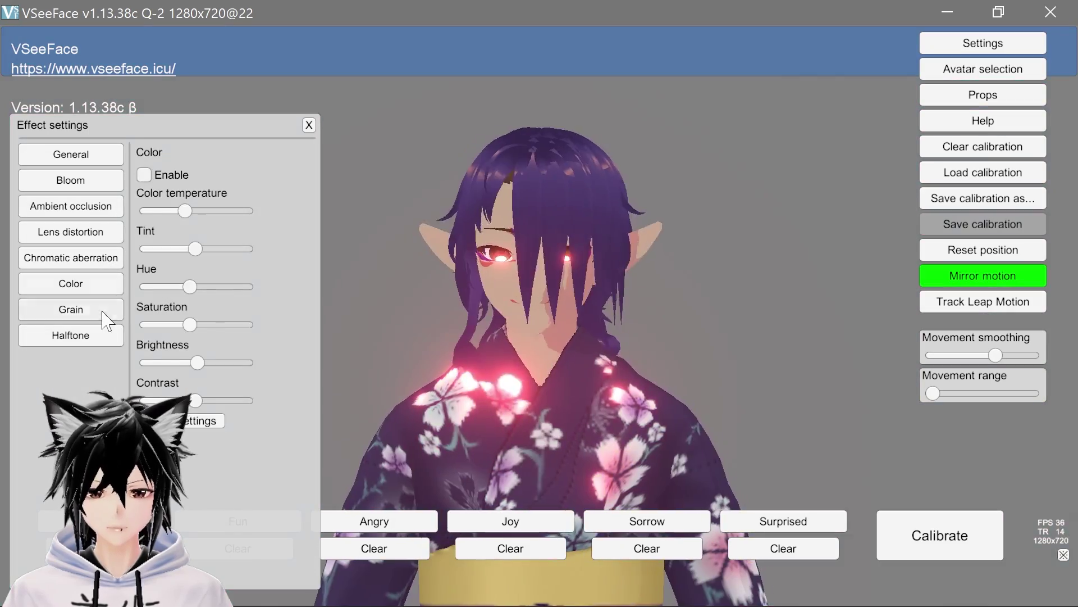
pyautogui.click(71, 180)
pyautogui.click(145, 175)
pyautogui.click(71, 310)
pyautogui.click(145, 175)
pyautogui.click(144, 175)
pyautogui.click(71, 336)
pyautogui.click(144, 175)
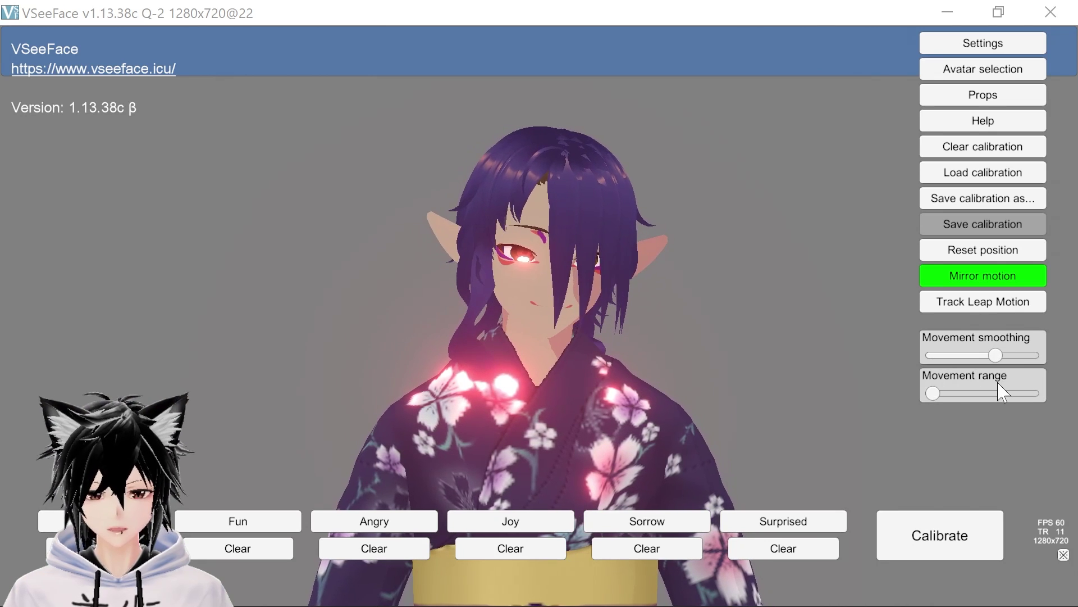
# Step: Set movement smoothing to about 0.58, test movement range at 0.98, then return it to minimum
pyautogui.moveTo(996, 355); pyautogui.dragTo(910, 388)
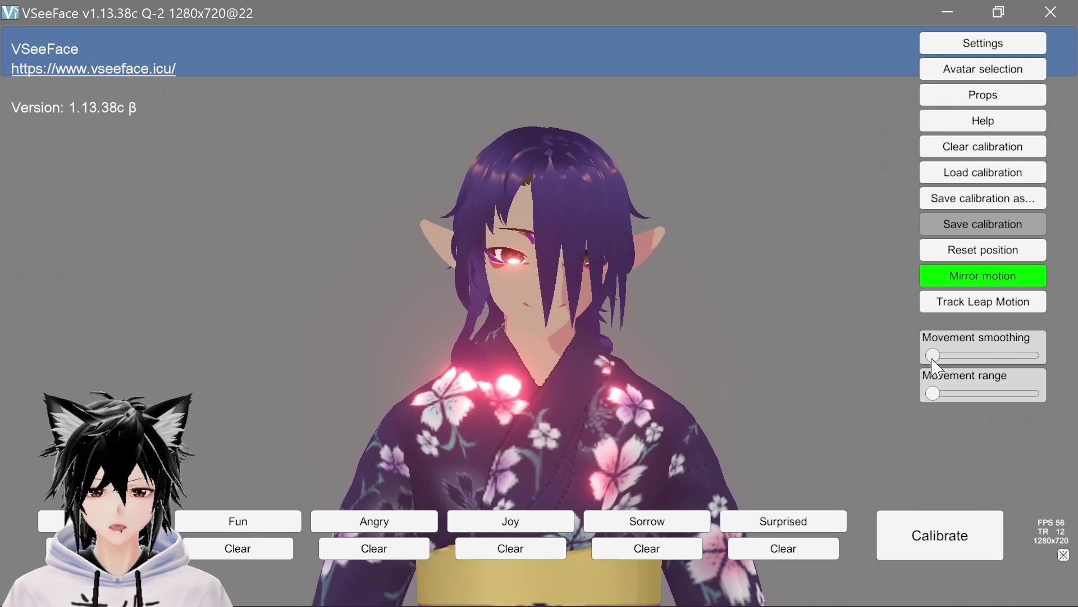
pyautogui.moveTo(933, 357); pyautogui.dragTo(997, 355)
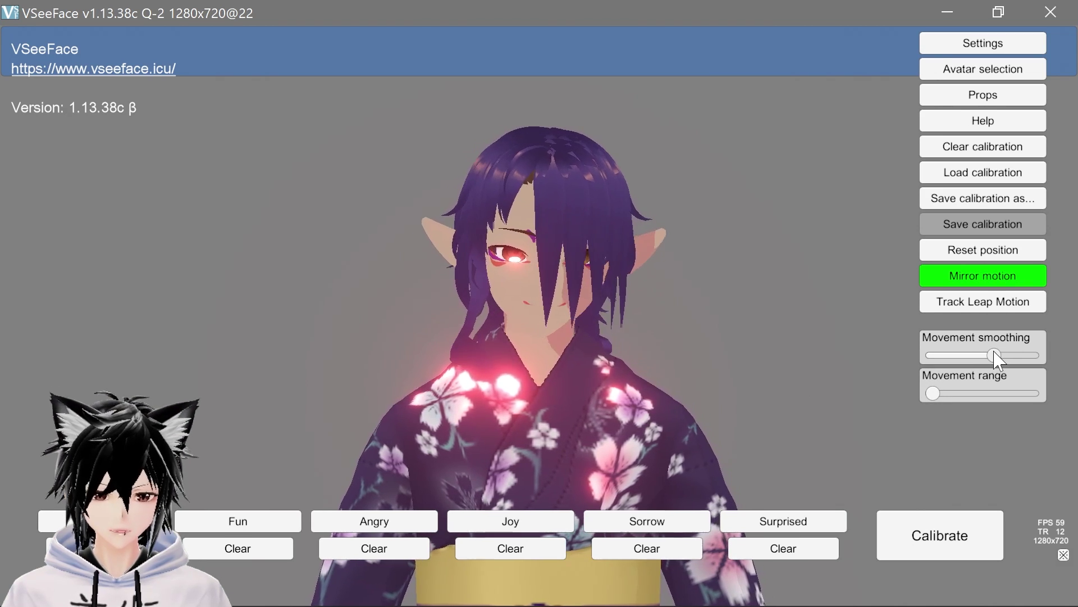
pyautogui.moveTo(997, 355); pyautogui.dragTo(986, 356)
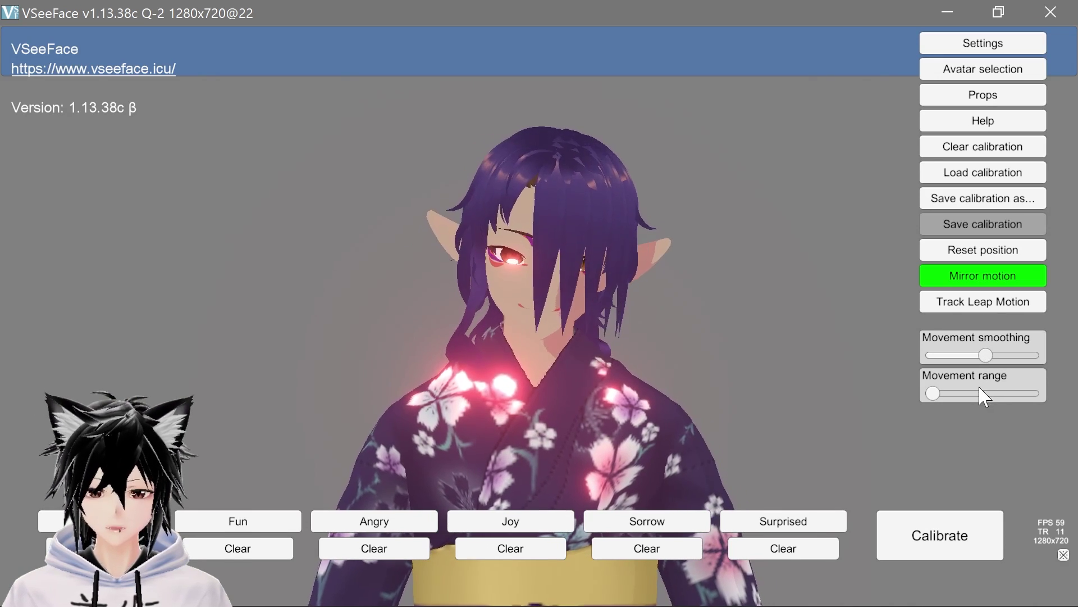
pyautogui.moveTo(948, 403); pyautogui.dragTo(1075, 388)
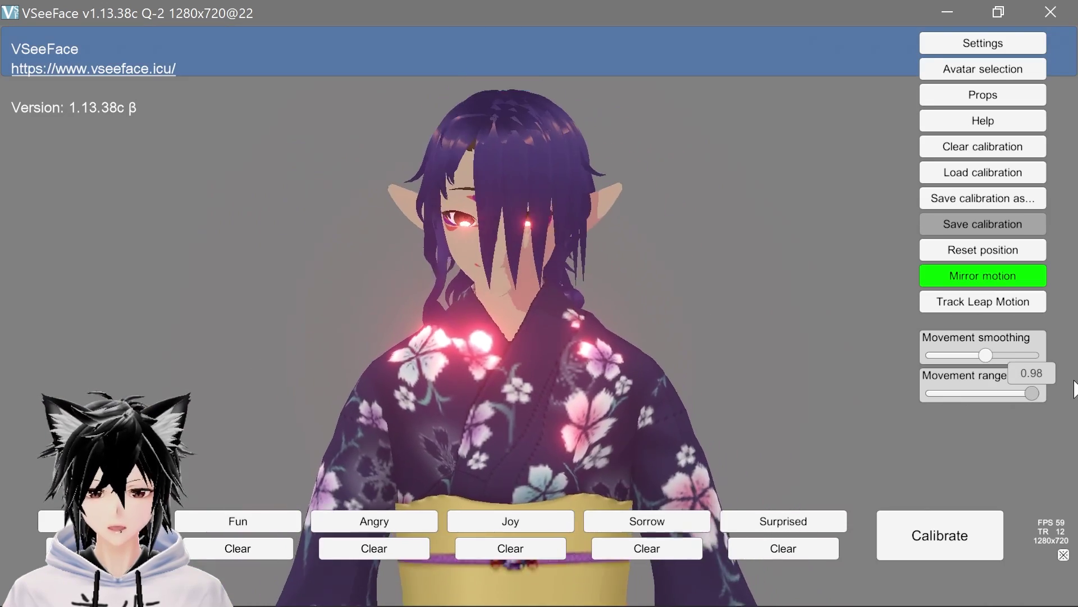
pyautogui.moveTo(1074, 387); pyautogui.dragTo(862, 404)
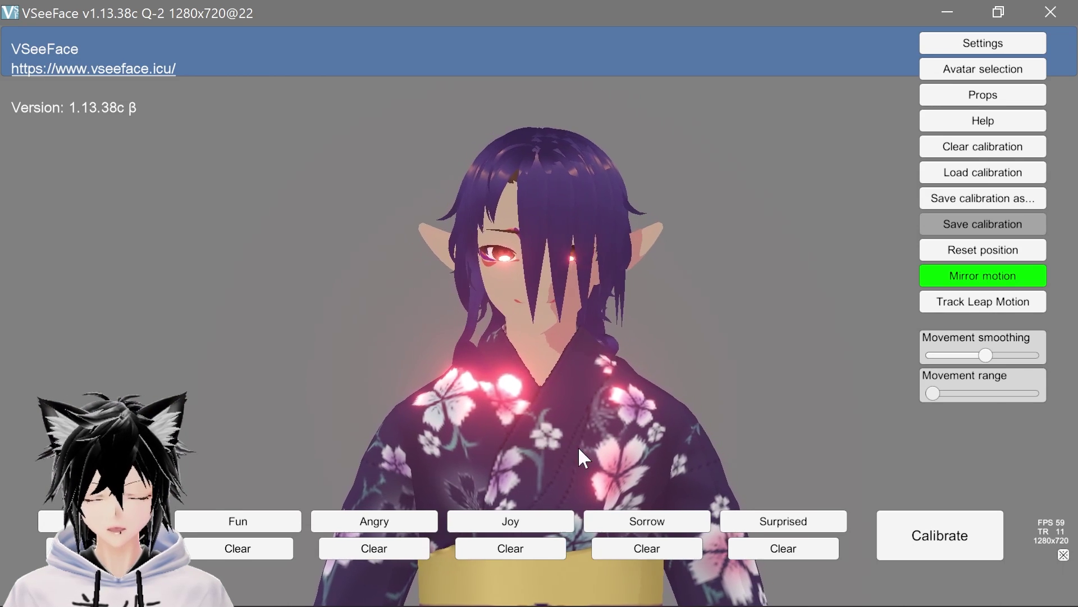
# Step: Record a Sorrow expression sample while holding a sad face and moving the head
pyautogui.click(635, 521)
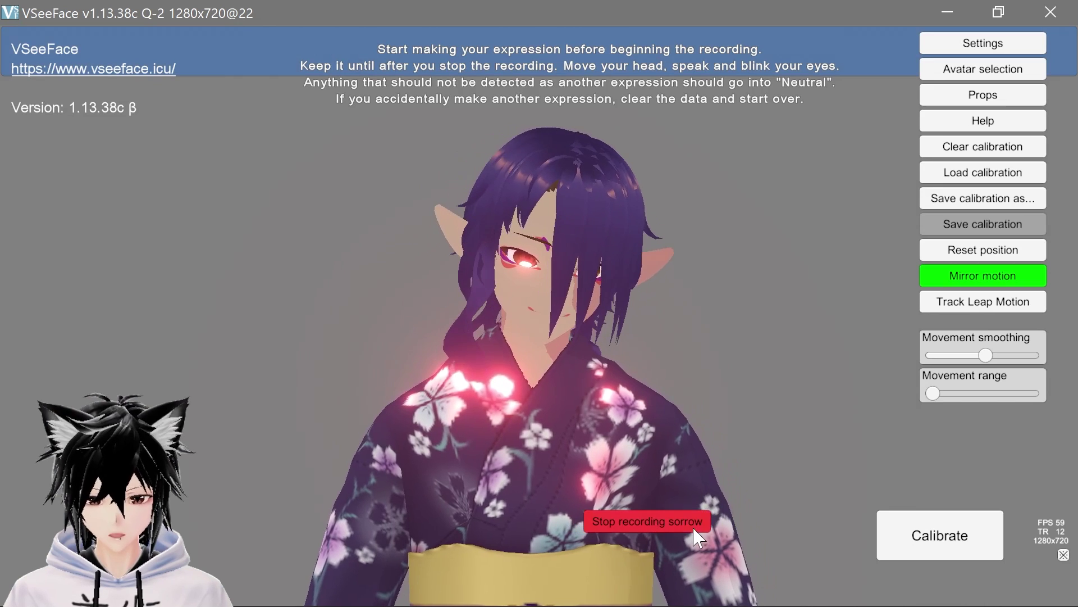
pyautogui.click(696, 534)
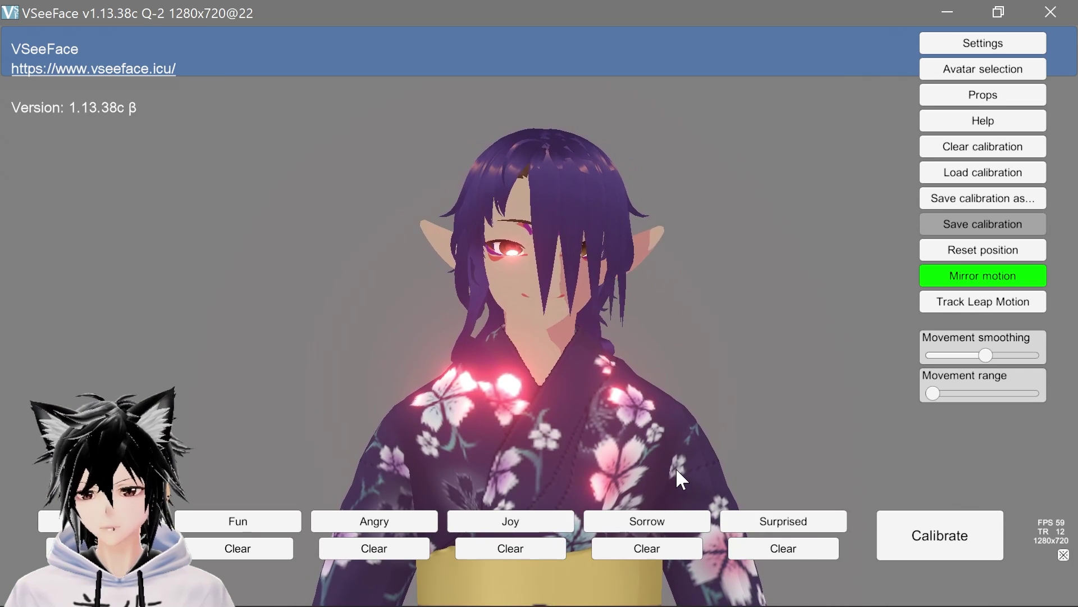
# Step: Open the General settings, then the Expression settings, scrolling through their options
pyautogui.click(955, 43)
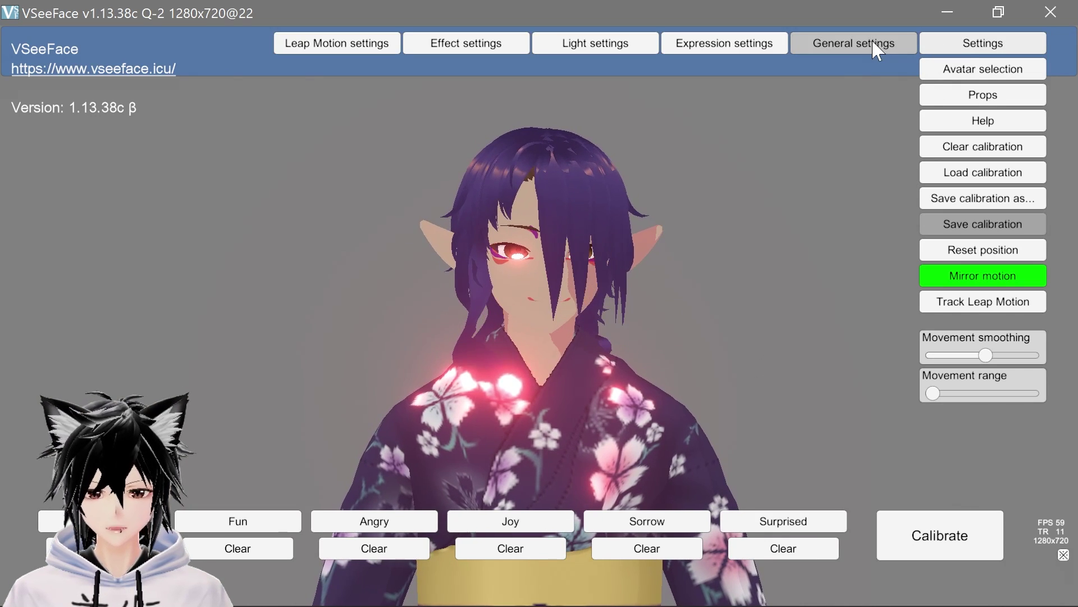
pyautogui.click(920, 44)
pyautogui.scroll(-1, 539, 306)
pyautogui.scroll(-5, 539, 306)
pyautogui.scroll(-3, 349, 269)
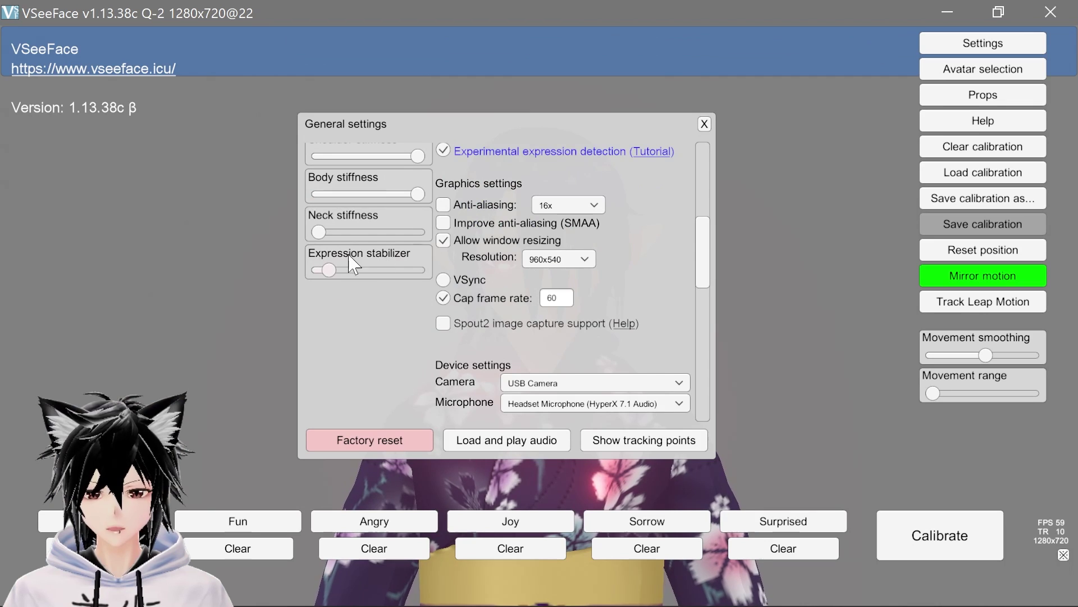
pyautogui.click(710, 45)
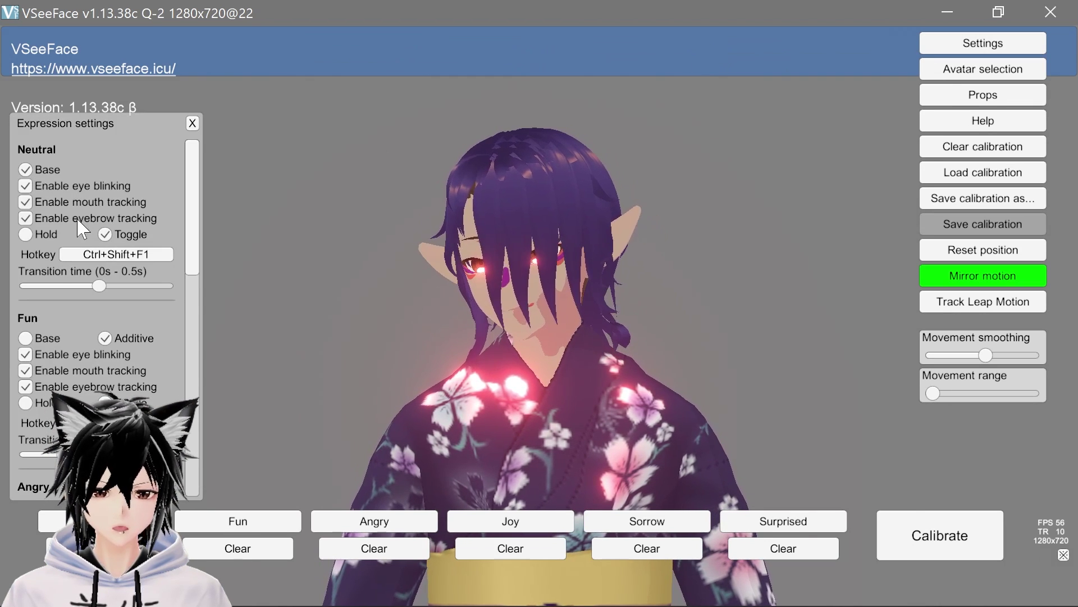
pyautogui.scroll(-3, 78, 334)
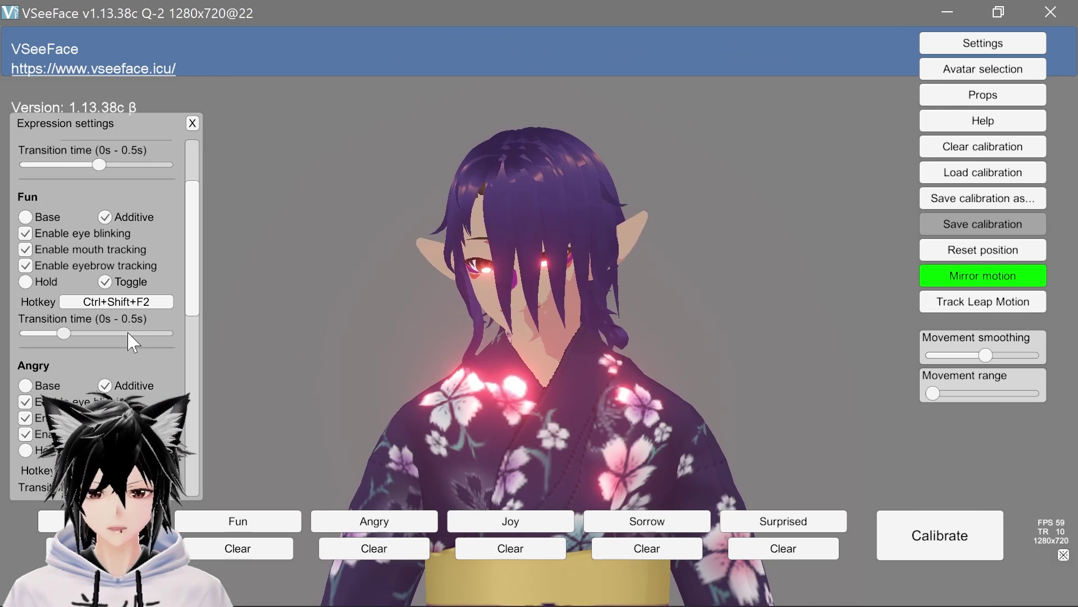
pyautogui.scroll(-4, 133, 341)
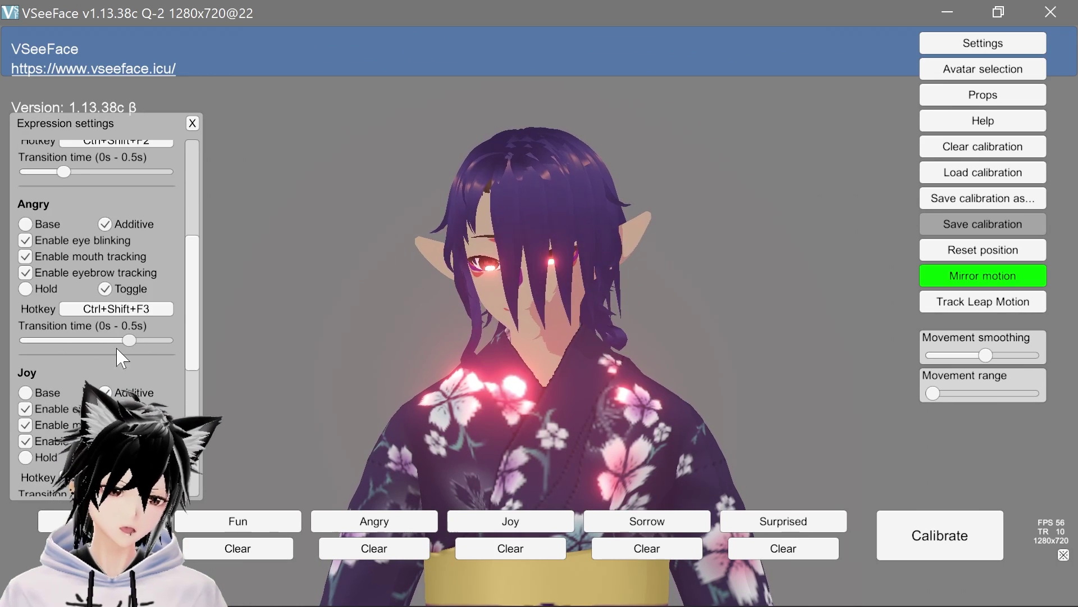
pyautogui.scroll(-4, 122, 357)
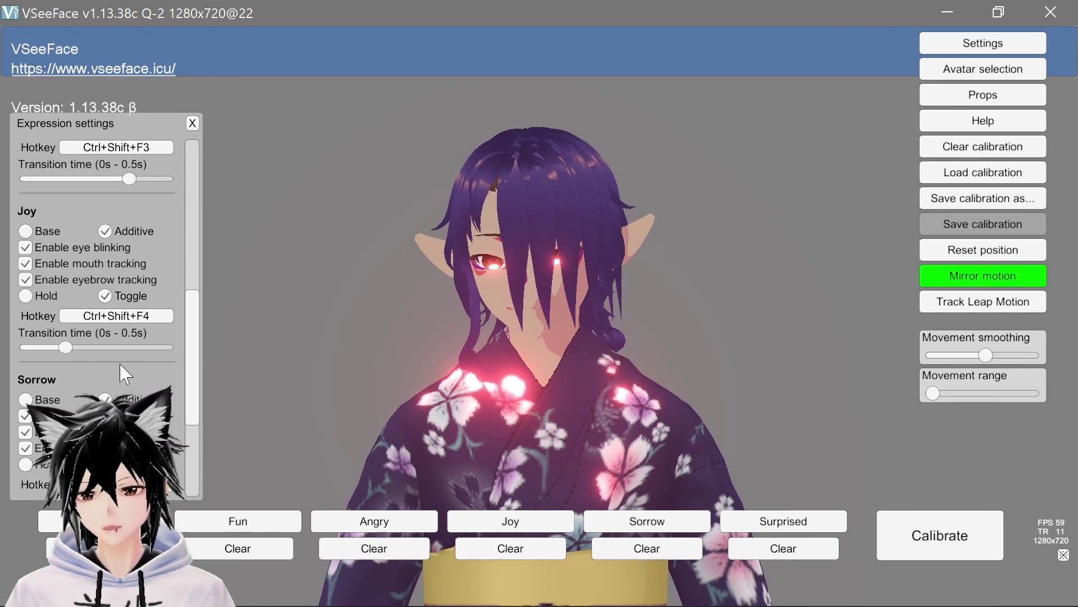
# Step: Close Expression settings, uncheck Fake gaze in General settings, then close the General settings panel
pyautogui.click(943, 44)
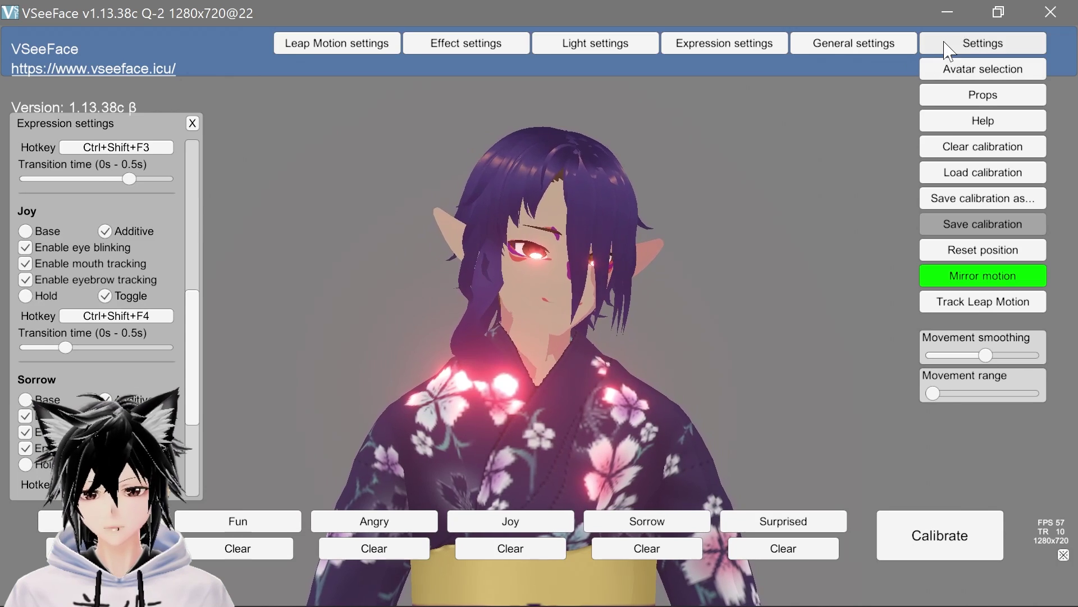
pyautogui.click(893, 50)
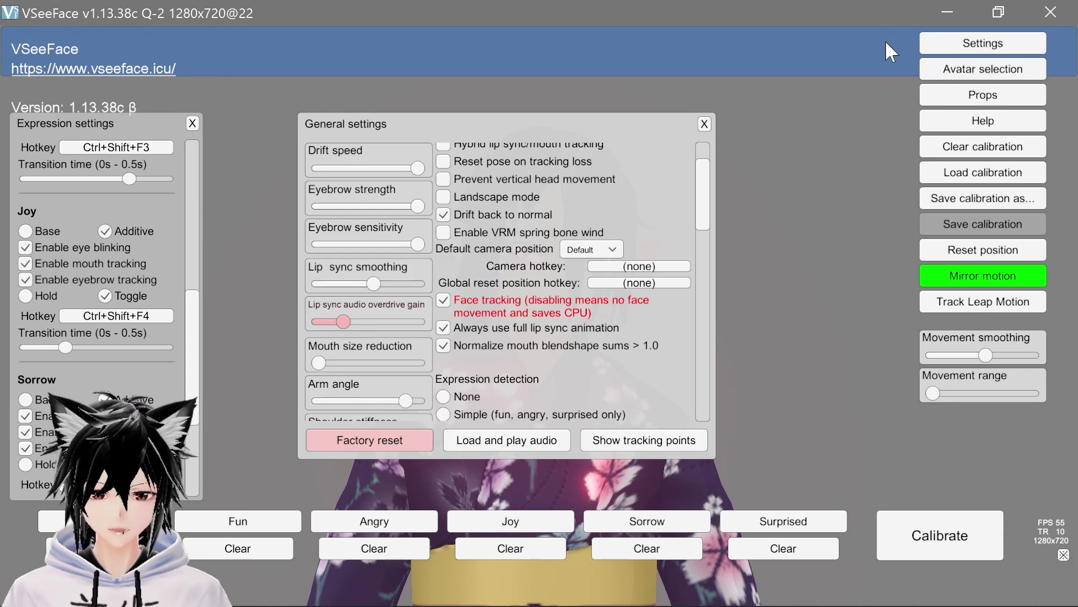
pyautogui.click(193, 123)
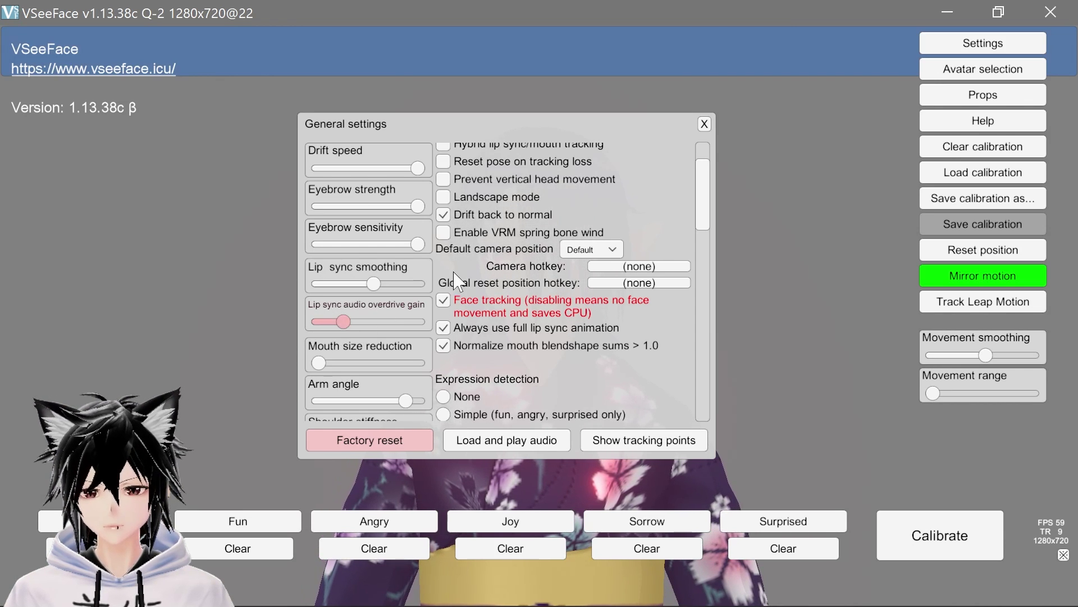
pyautogui.scroll(3, 459, 280)
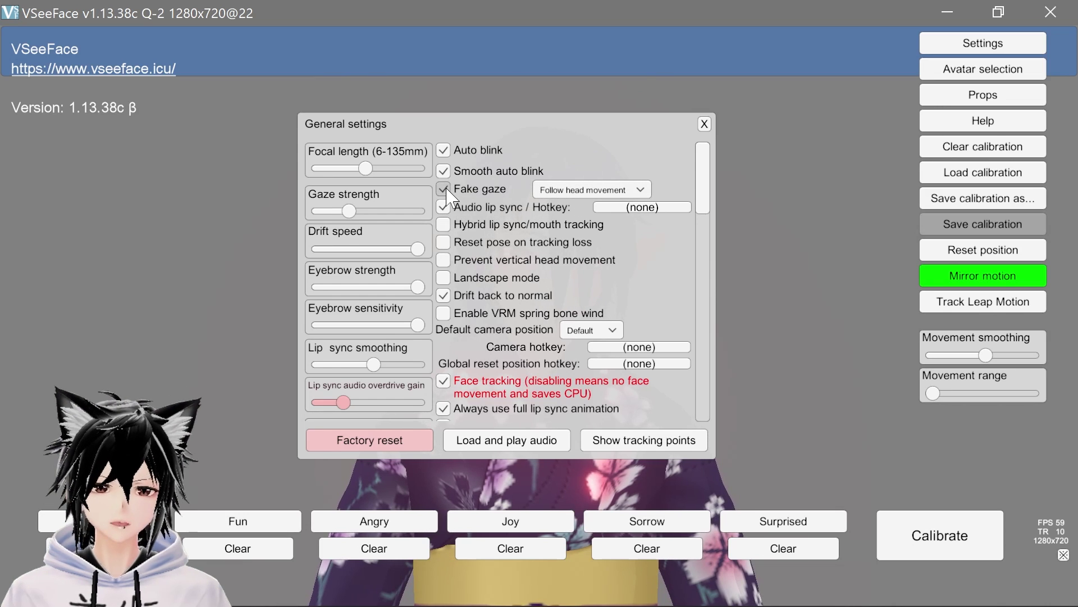
pyautogui.click(474, 197)
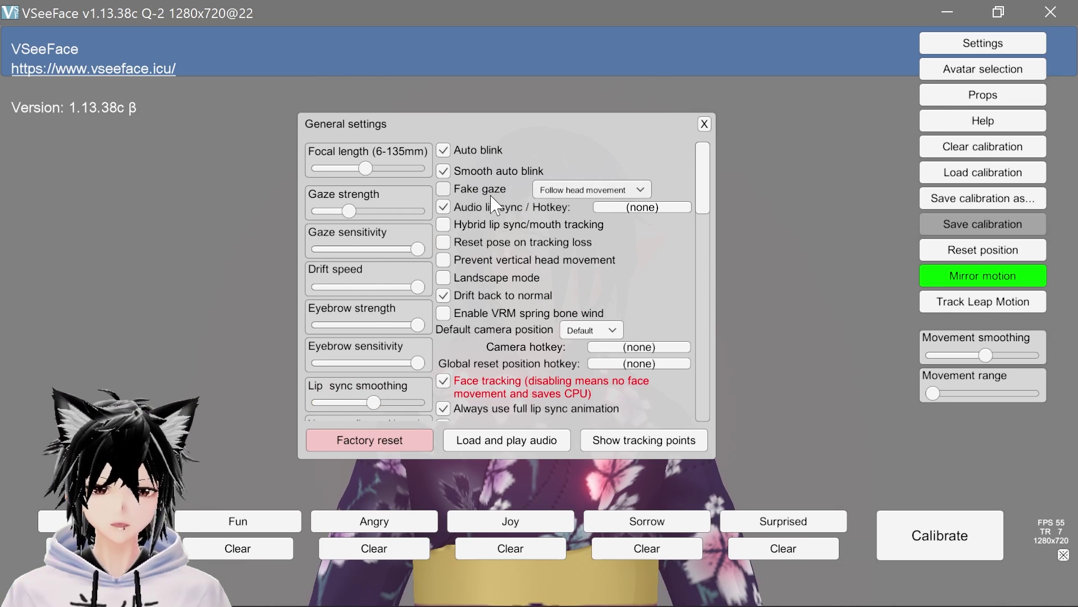
pyautogui.scroll(-9, 492, 292)
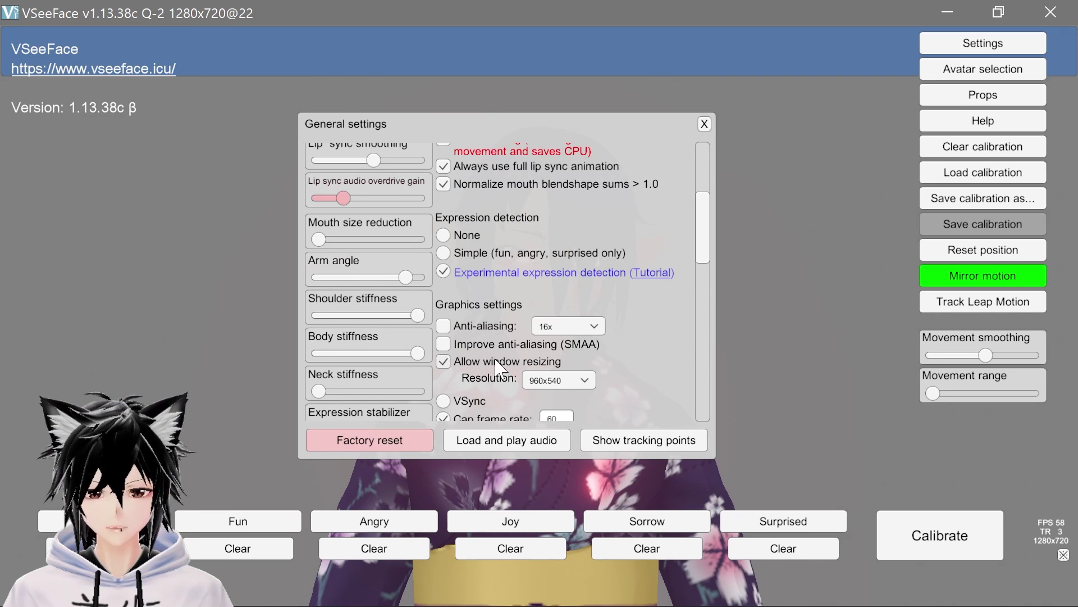
pyautogui.scroll(-3, 500, 369)
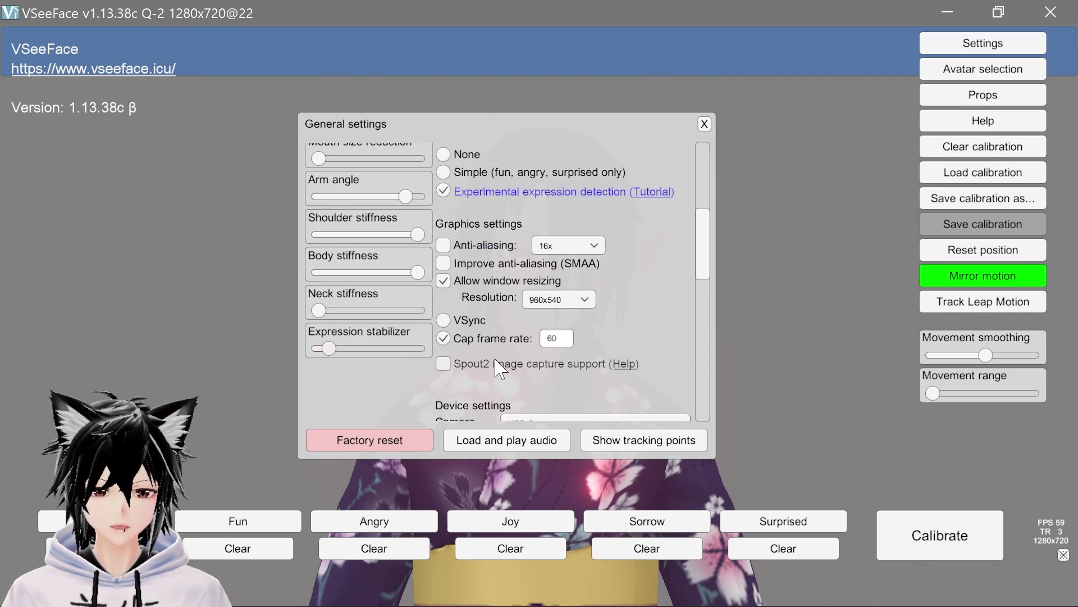
pyautogui.click(706, 124)
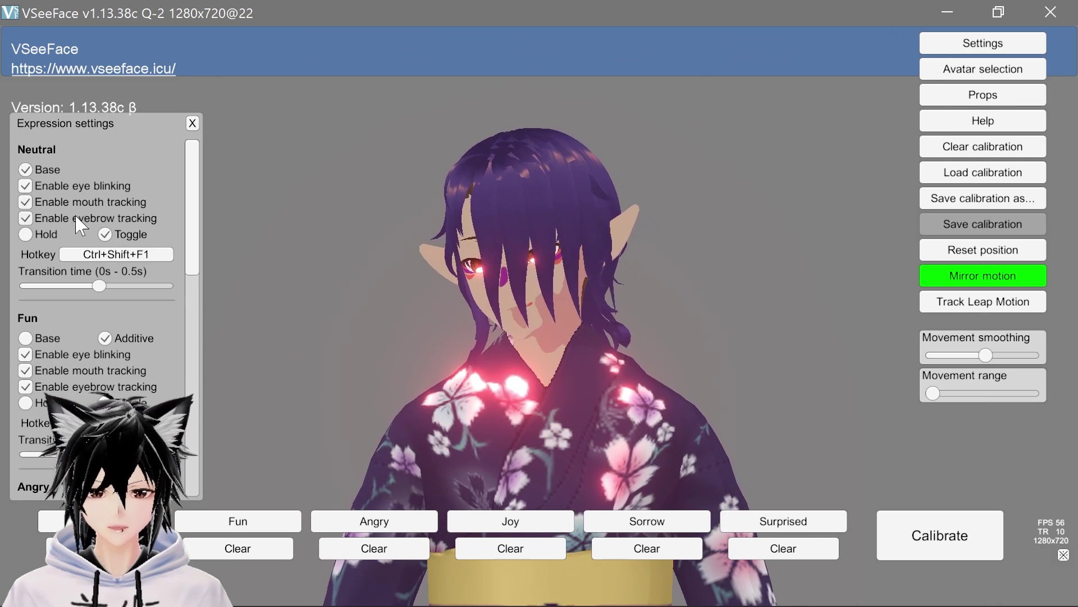
# Step: Open General settings, close the Expression settings panel, and uncheck Fake gaze
pyautogui.scroll(-3, 119, 328)
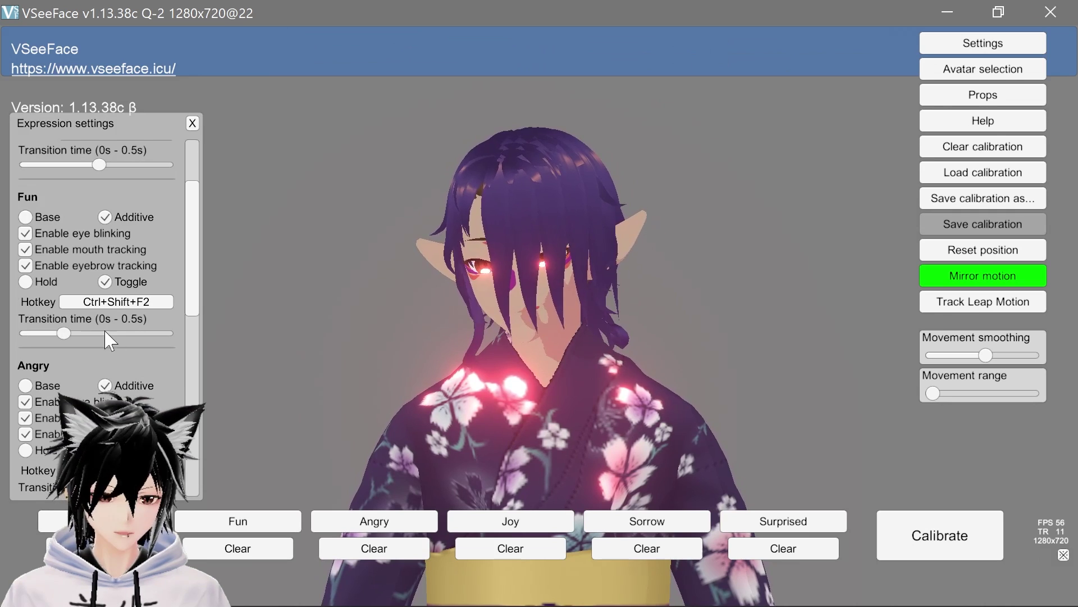
pyautogui.scroll(-4, 132, 341)
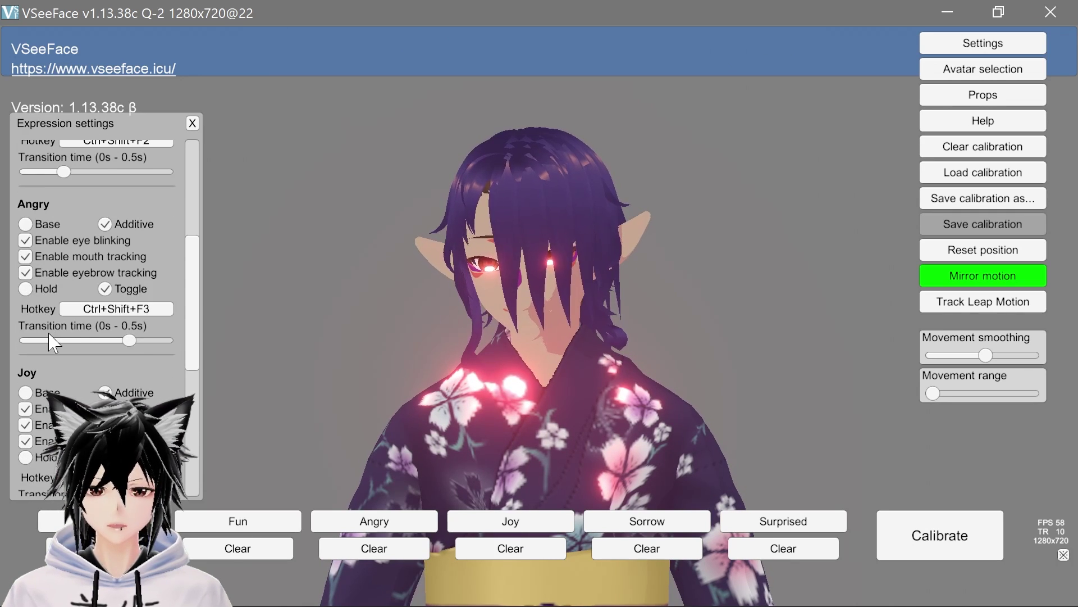
pyautogui.scroll(-3, 120, 353)
pyautogui.scroll(-1, 130, 380)
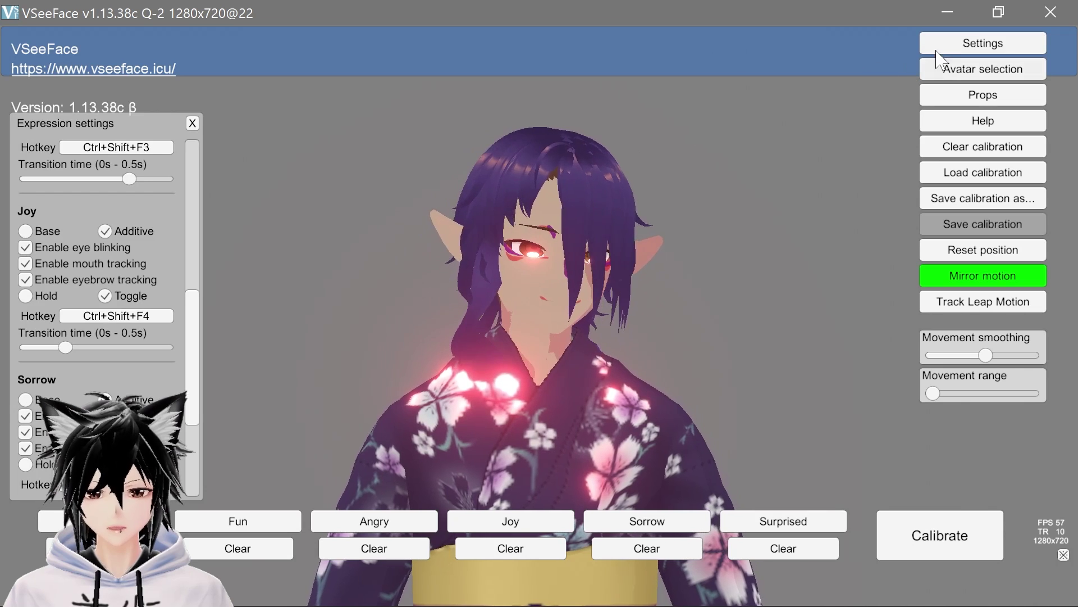
pyautogui.click(980, 46)
pyautogui.click(890, 45)
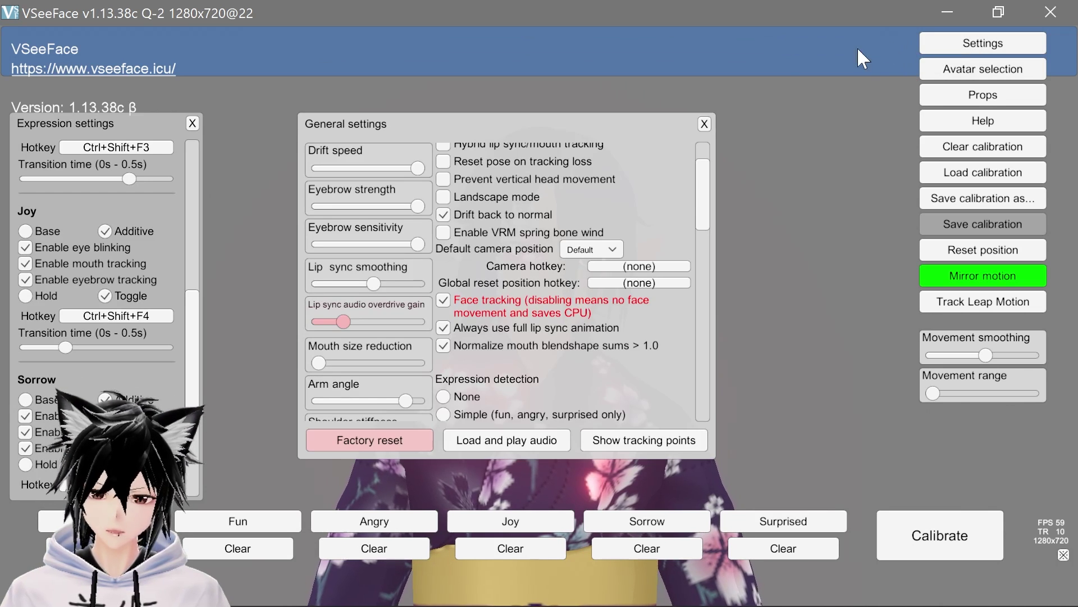
pyautogui.click(192, 124)
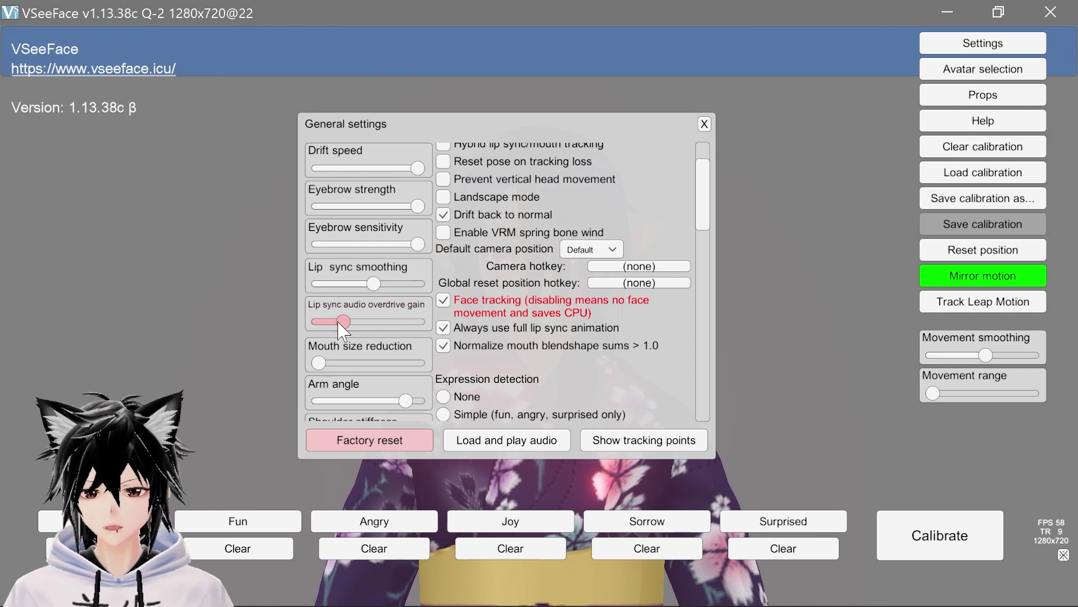
pyautogui.scroll(2, 476, 276)
pyautogui.scroll(2, 475, 275)
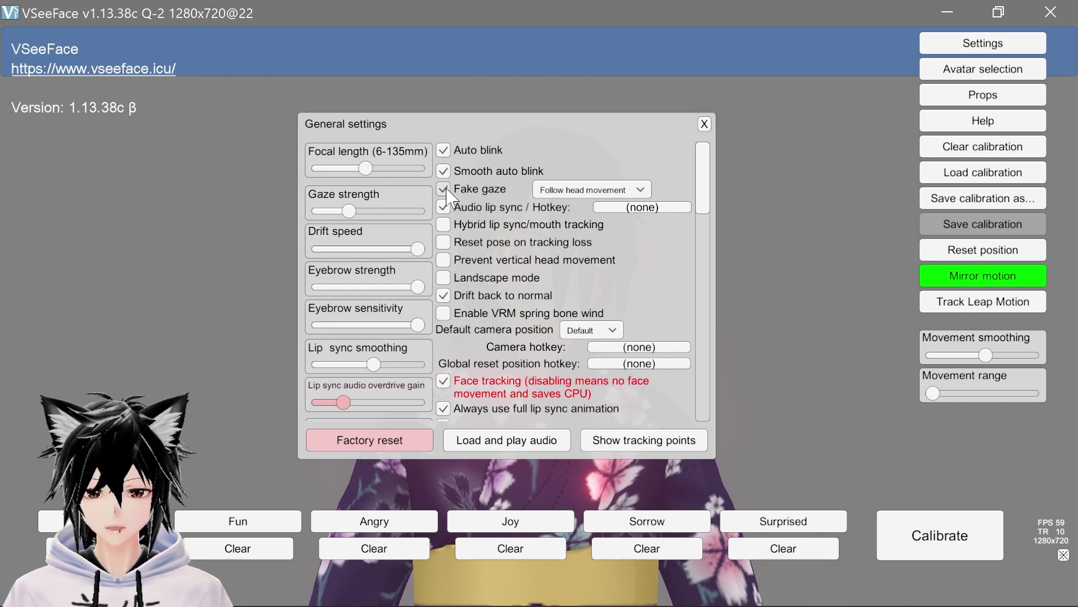
pyautogui.click(475, 199)
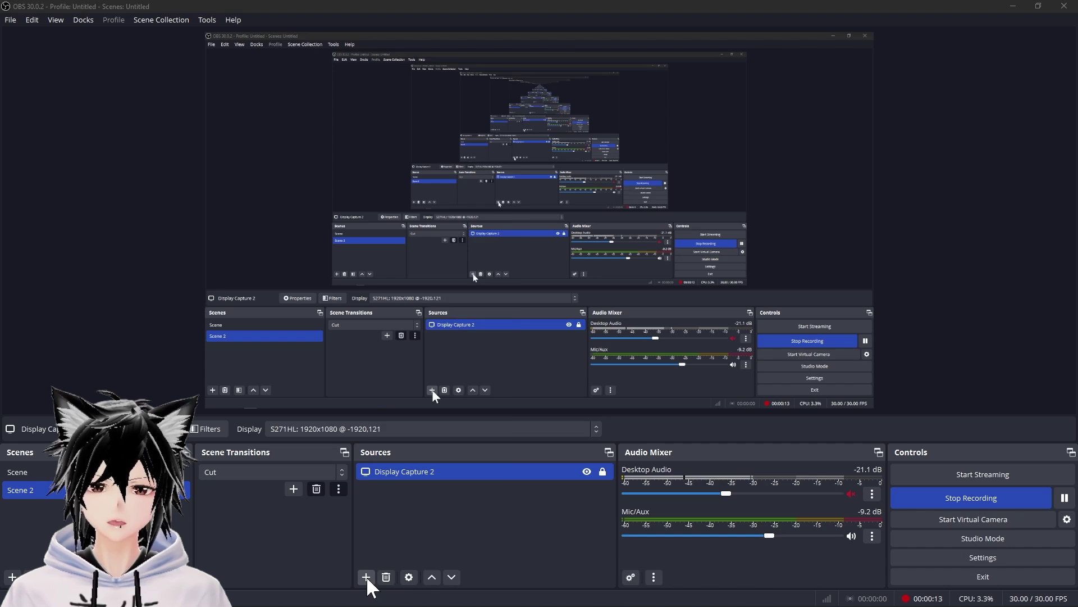
# Step: Add Game Capture 2 capturing the VSeeFace window and resize it to fill the preview
pyautogui.click(366, 577)
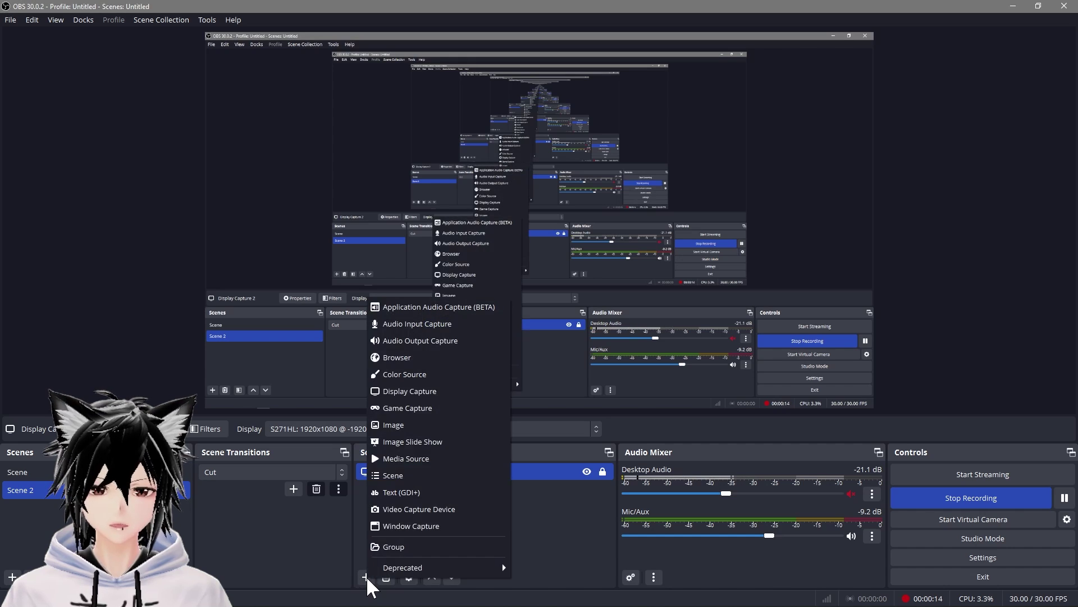
pyautogui.click(422, 407)
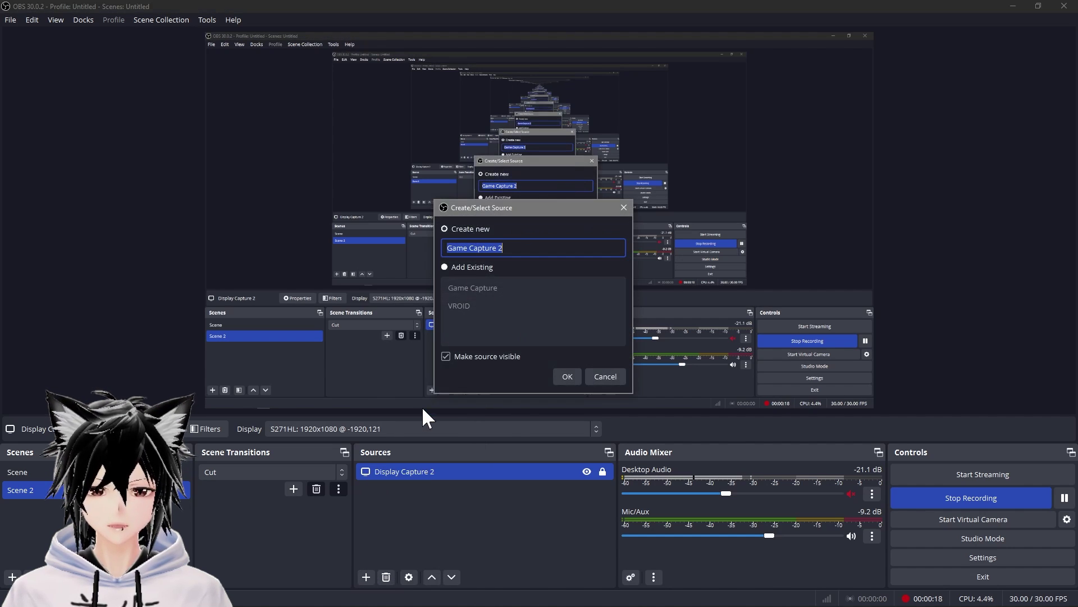
pyautogui.click(566, 376)
pyautogui.click(570, 307)
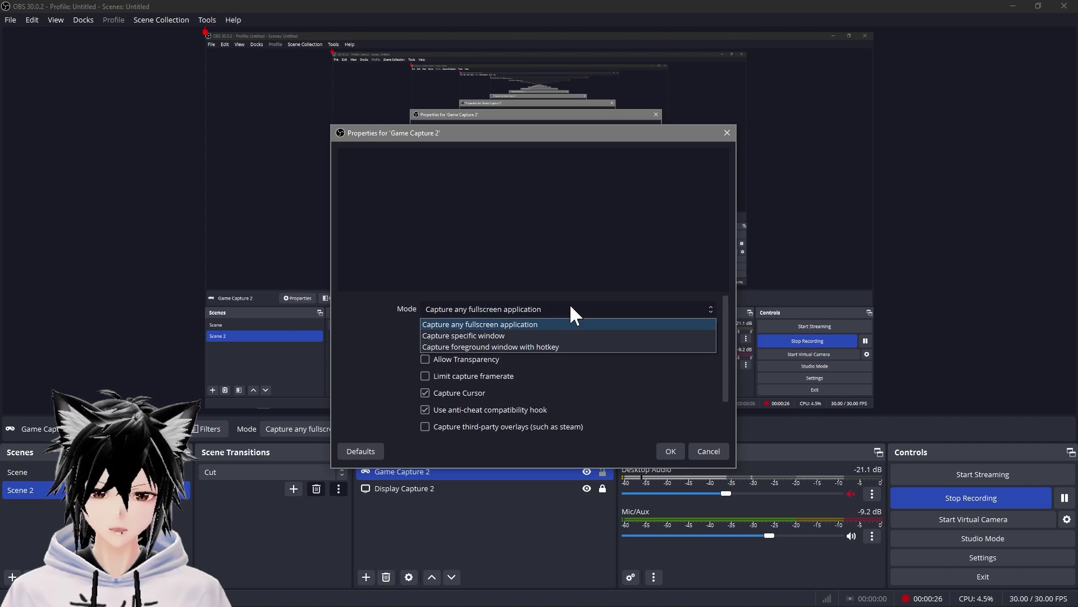
pyautogui.click(553, 336)
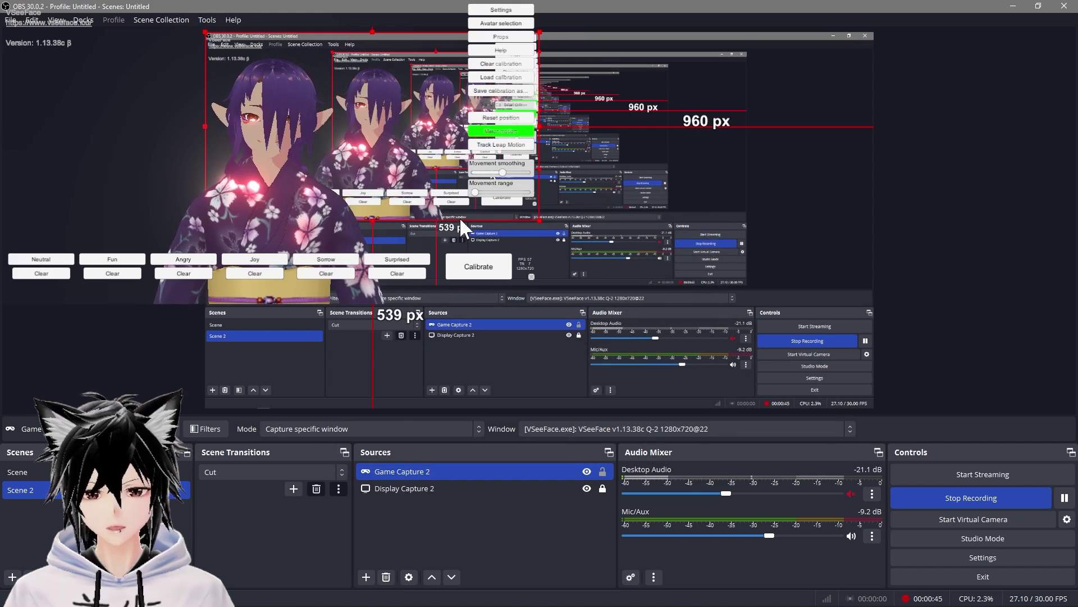
pyautogui.moveTo(539, 221); pyautogui.dragTo(873, 386)
# Step: Bring VSeeFace to the front and hide its interface, leaving only the avatar
pyautogui.click(1063, 554)
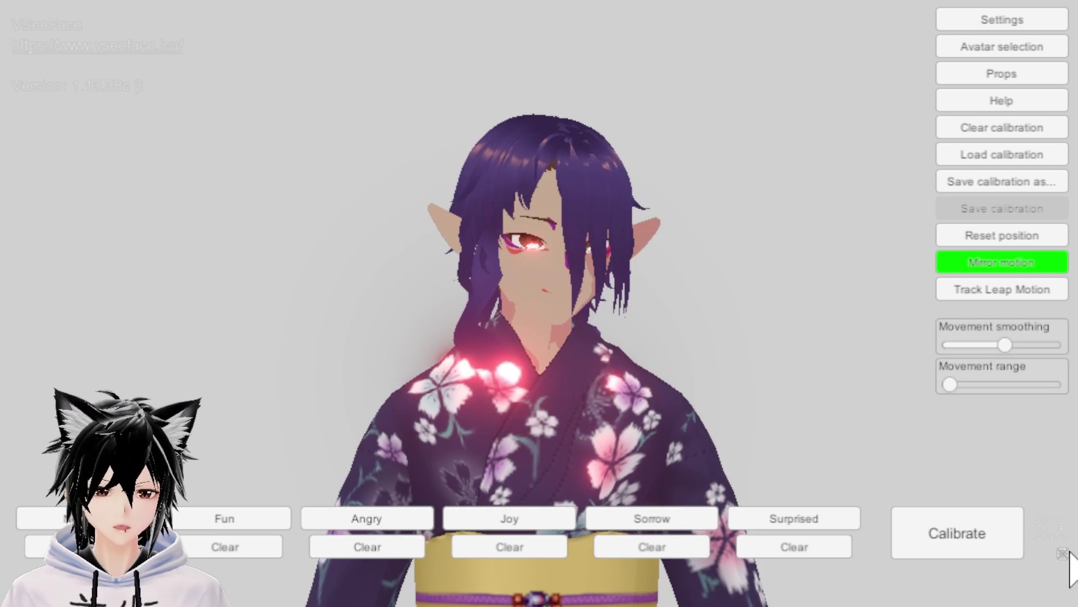
pyautogui.click(1063, 554)
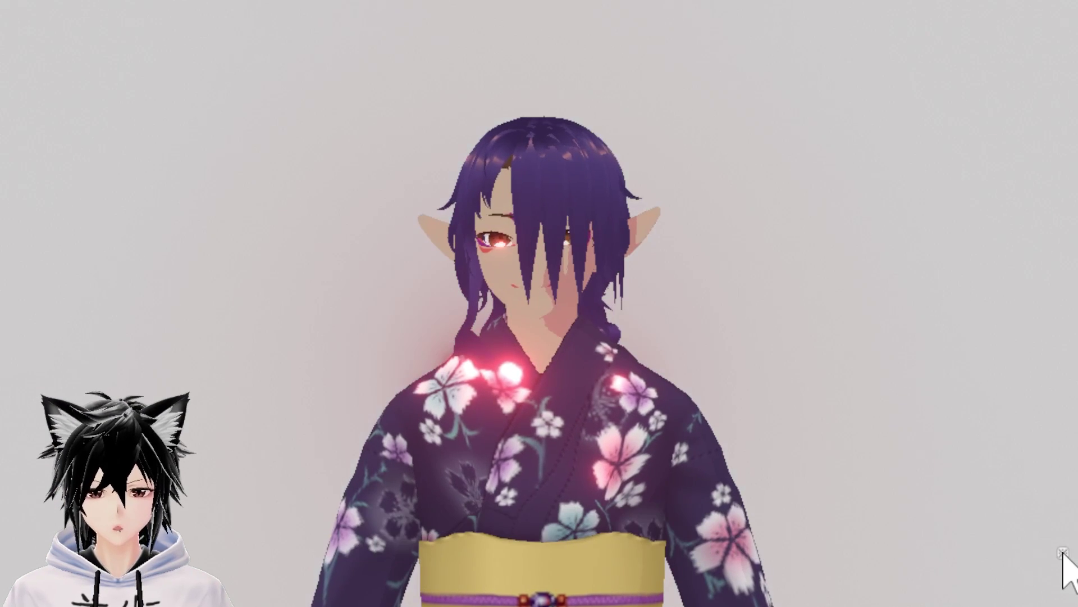